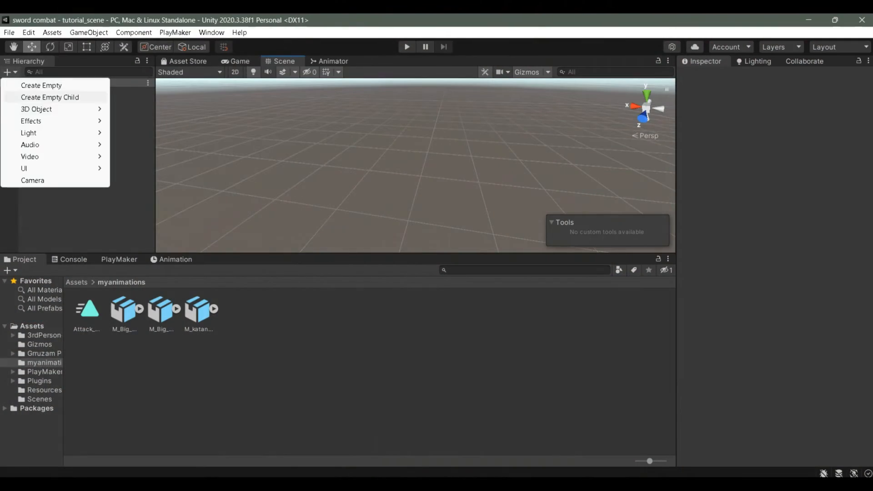
Add a 3D Plane to the scene and reset its Transform to the origin.
{"action": "mouse_move", "coordinate": [55, 109]}
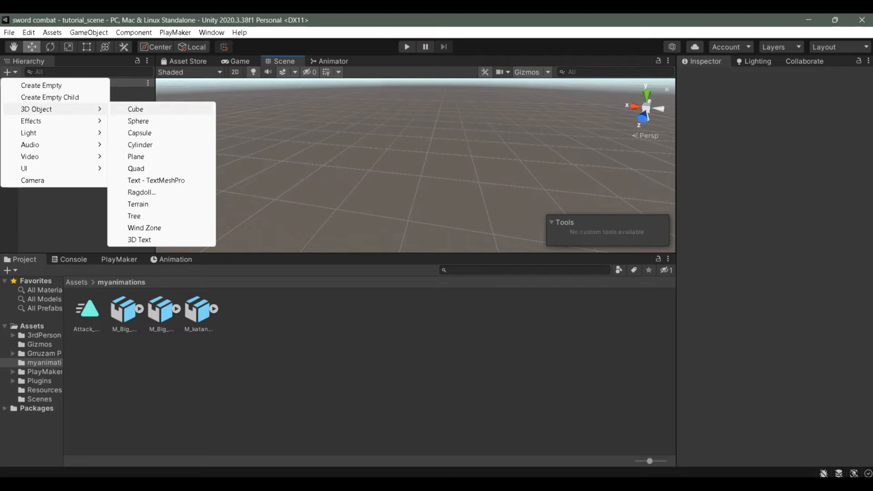
{"action": "left_click", "coordinate": [136, 157]}
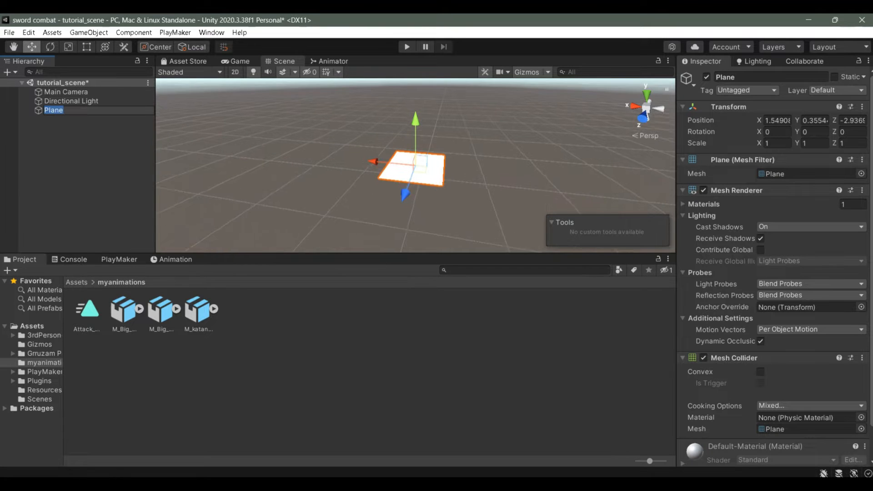
{"action": "right_click", "coordinate": [746, 106]}
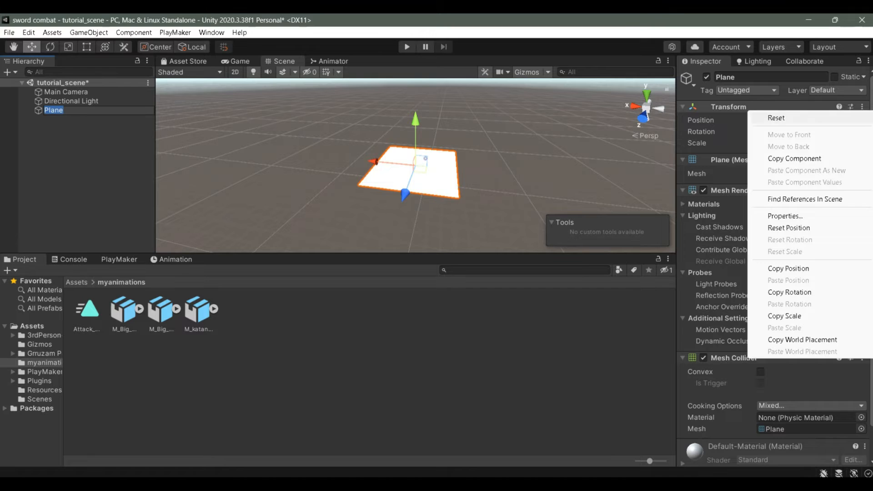
{"action": "left_click", "coordinate": [773, 117]}
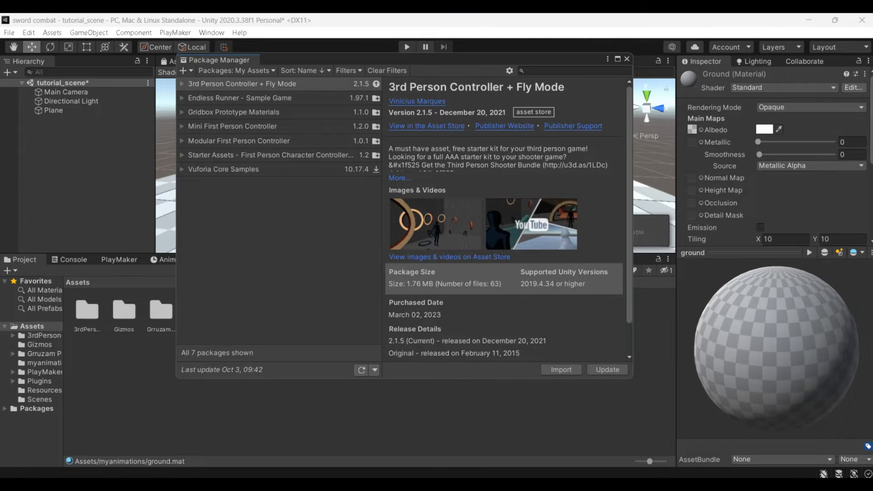
Drag the shadow character prefab from the Project panel onto the checkered plane.
{"action": "scroll", "coordinate": [505, 218], "scroll_direction": "down", "scroll_amount": 3}
{"action": "scroll", "coordinate": [504, 218], "scroll_direction": "up", "scroll_amount": 3}
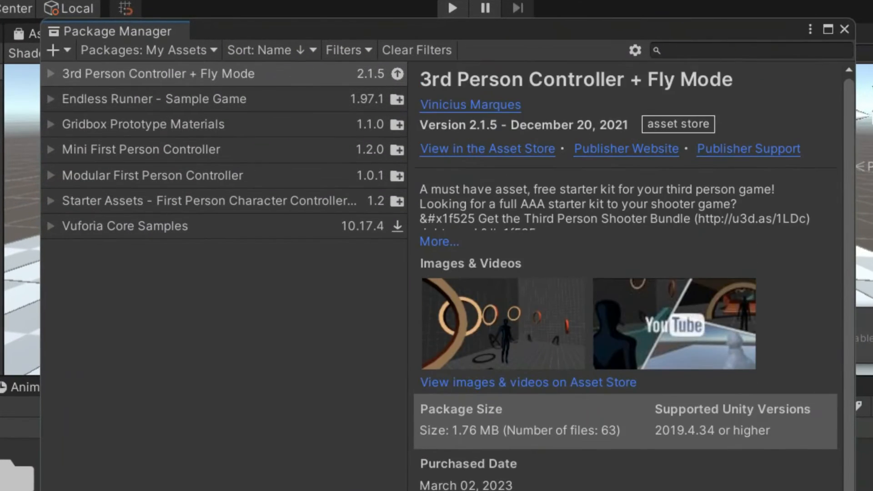
{"action": "scroll", "coordinate": [591, 282], "scroll_direction": "down", "scroll_amount": 3}
{"action": "scroll", "coordinate": [591, 282], "scroll_direction": "up", "scroll_amount": 3}
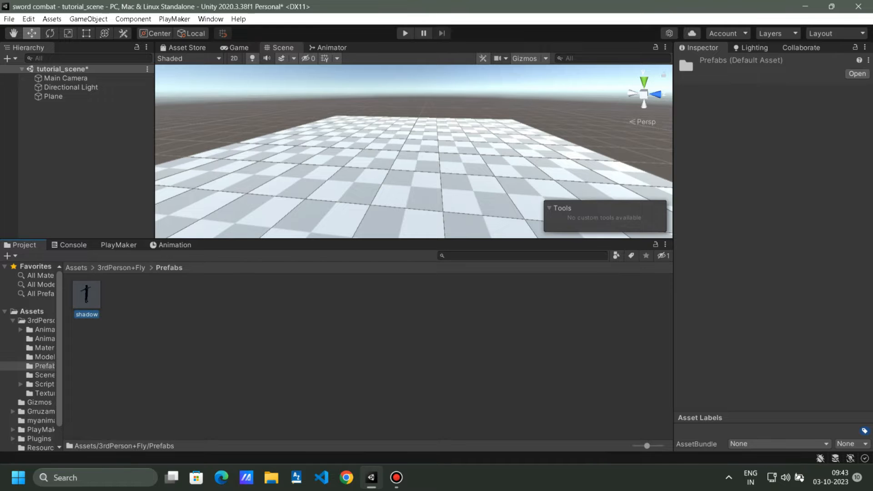
{"action": "left_click_drag", "start_coordinate": [86, 293], "coordinate": [425, 196]}
Test-run the shadow character forward with W in Play mode, then stop playing.
{"action": "right_click_drag", "start_coordinate": [425, 195], "coordinate": [377, 136]}
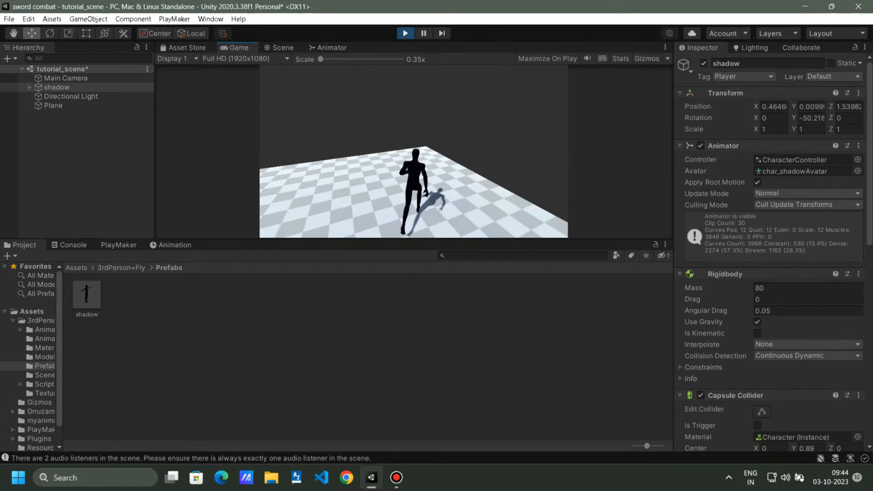
{"action": "key", "text": "w"}
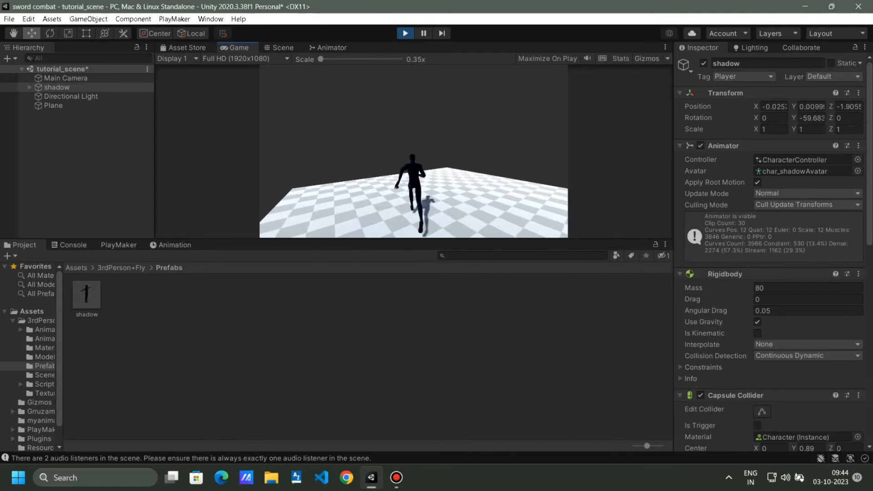
{"action": "key", "text": "ctrl+p"}
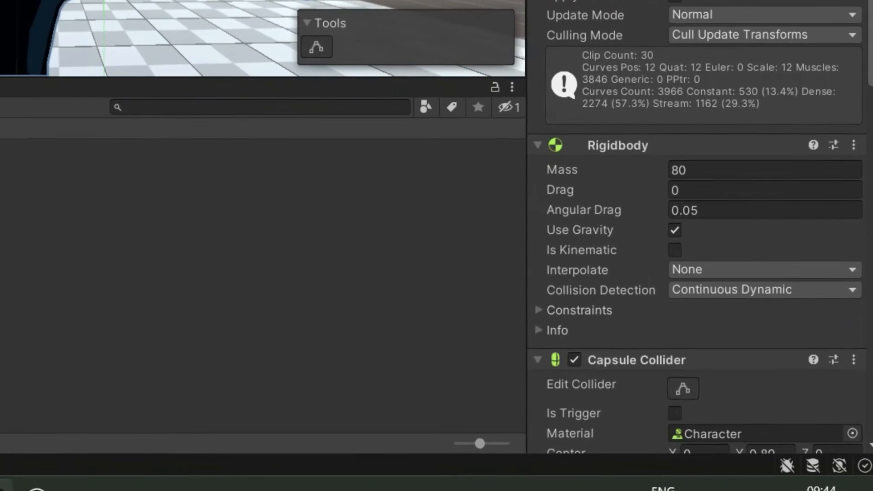
Add a PlayMakerFSM component to the character and name the FSM Sword_combat_system.
{"action": "scroll", "coordinate": [700, 273], "scroll_direction": "down", "scroll_amount": 10}
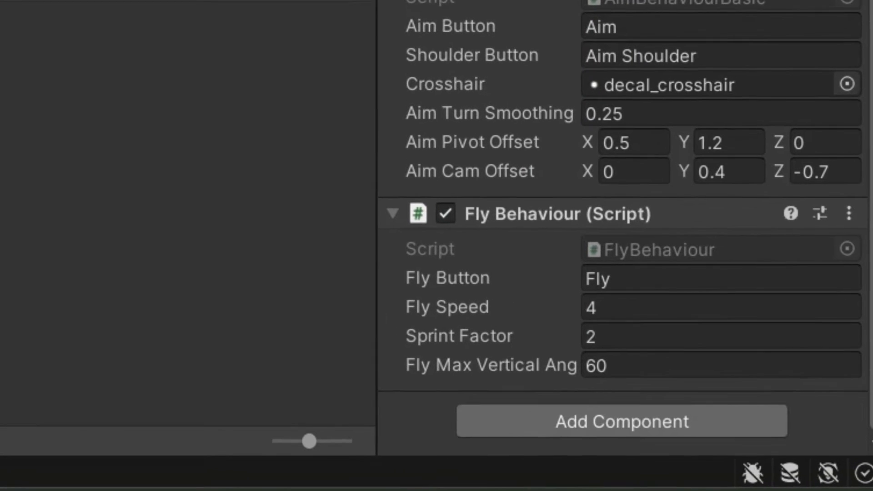
{"action": "left_click", "coordinate": [621, 421]}
{"action": "type", "text": "F"}
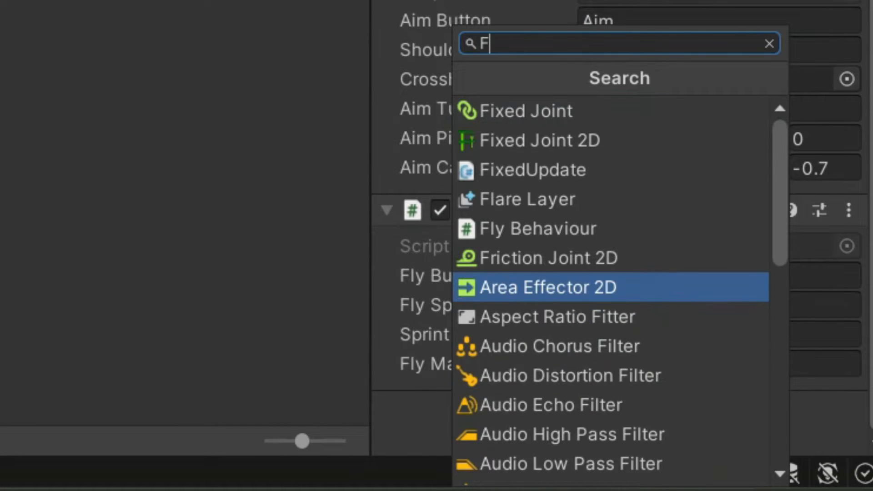
{"action": "type", "text": "SM"}
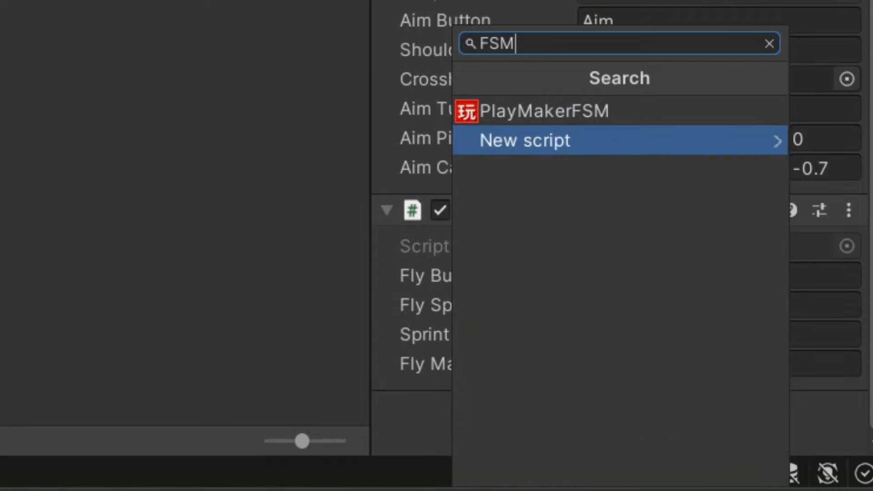
{"action": "left_click", "coordinate": [618, 113]}
{"action": "scroll", "coordinate": [637, 278], "scroll_direction": "down", "scroll_amount": 5}
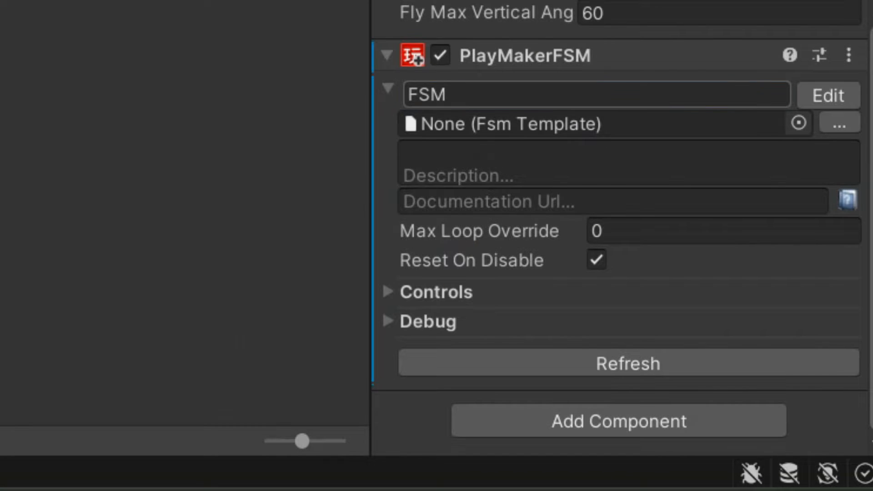
{"action": "type", "text": "Swor"}
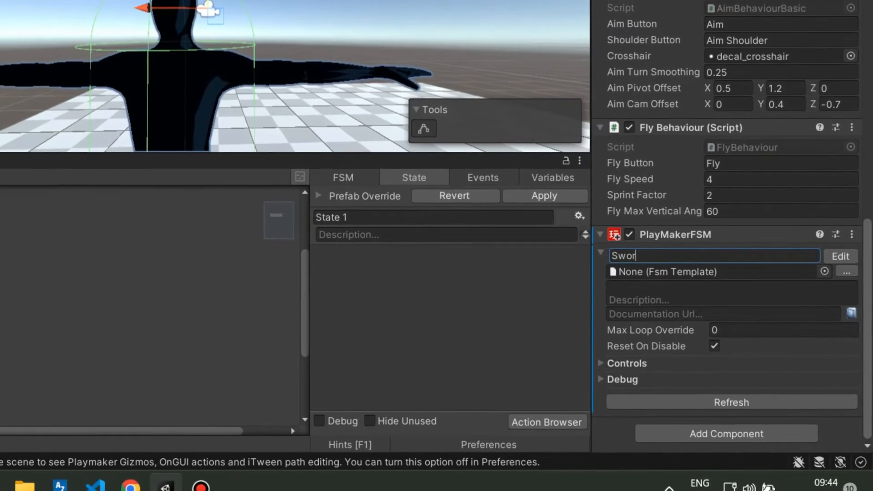
{"action": "type", "text": "d_comba"}
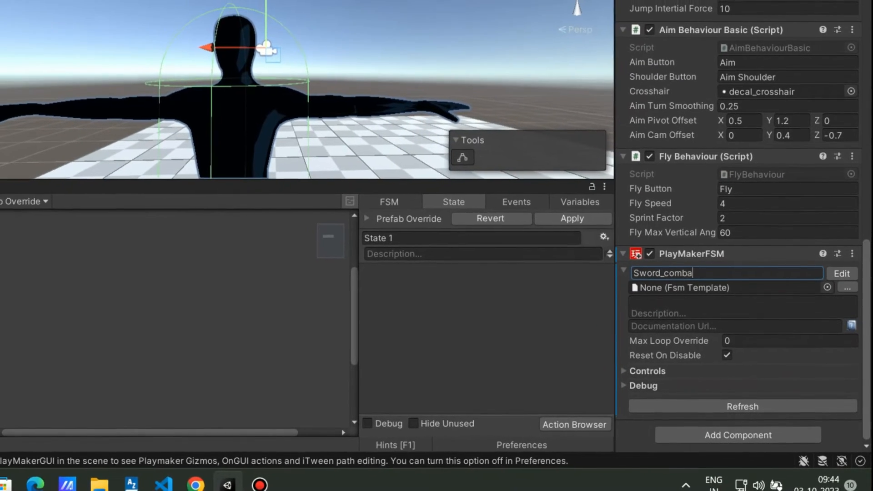
{"action": "type", "text": "t_system"}
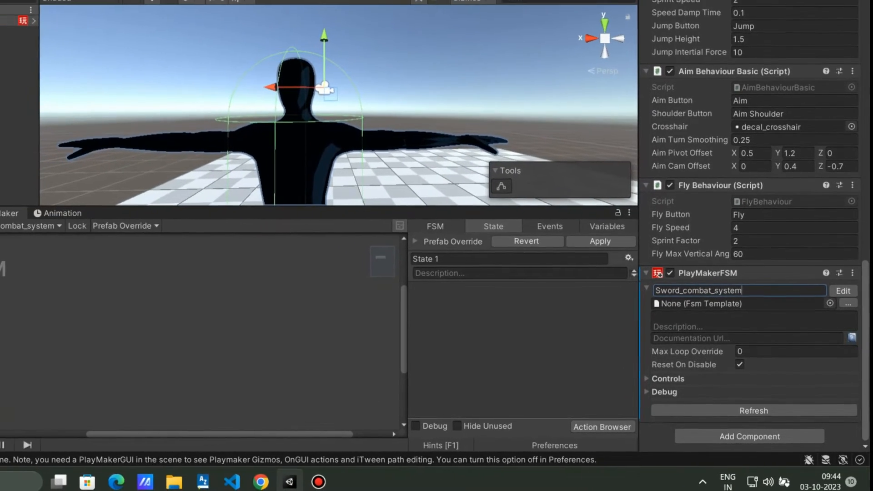
{"action": "left_click", "coordinate": [25, 319]}
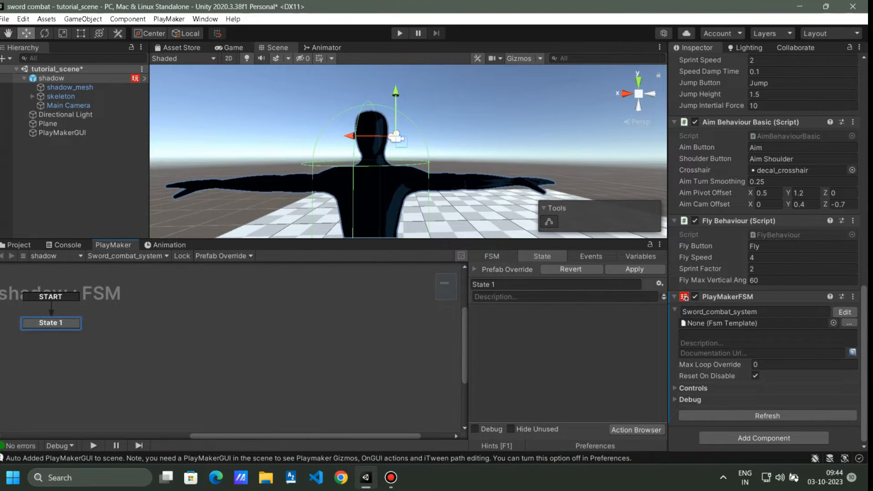
Orbit the Scene view around the character and bring up the PlayMaker Action Browser.
{"action": "scroll", "coordinate": [419, 330], "scroll_direction": "down", "scroll_amount": 2}
{"action": "scroll", "coordinate": [409, 182], "scroll_direction": "down", "scroll_amount": 5}
{"action": "right_click_drag", "start_coordinate": [409, 181], "coordinate": [372, 212]}
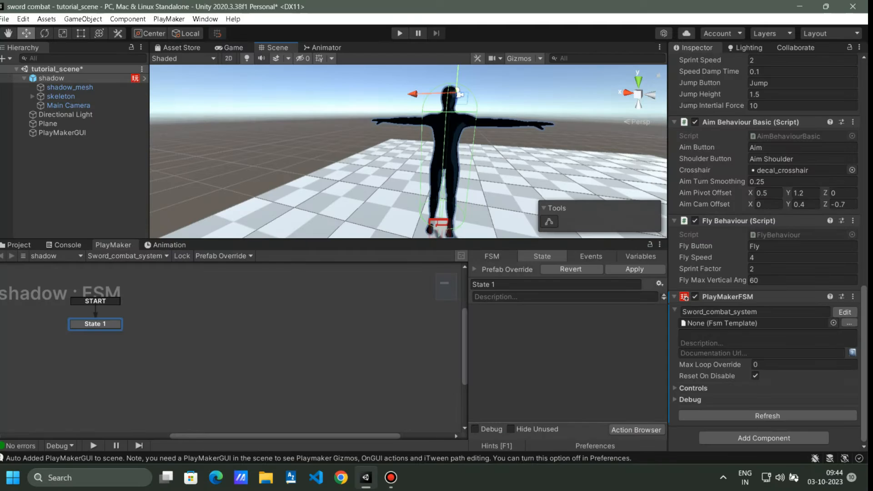
{"action": "left_click", "coordinate": [637, 429]}
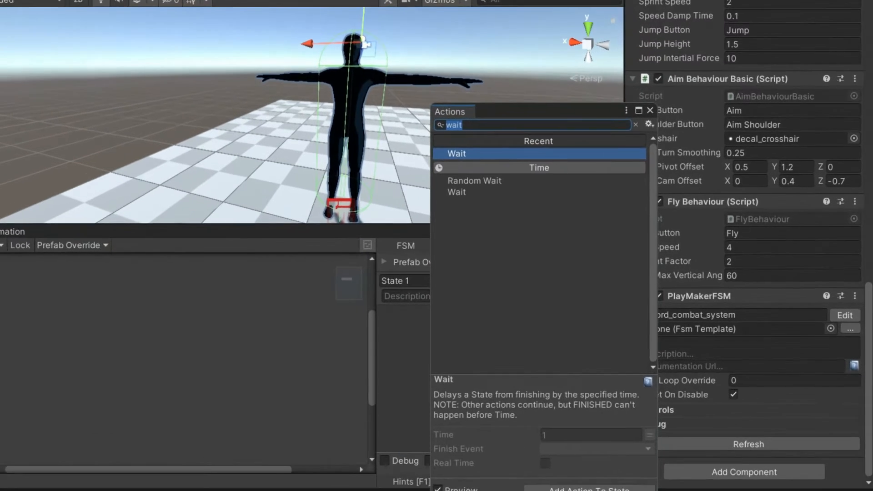
Add a Get Mouse Button Down action to State 1, keeping the Left button.
{"action": "type", "text": "get mouse b"}
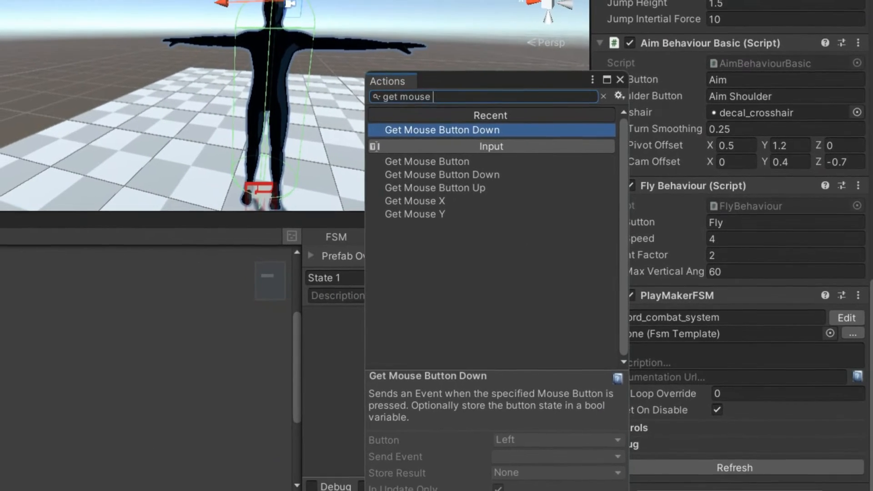
{"action": "type", "text": "utt"}
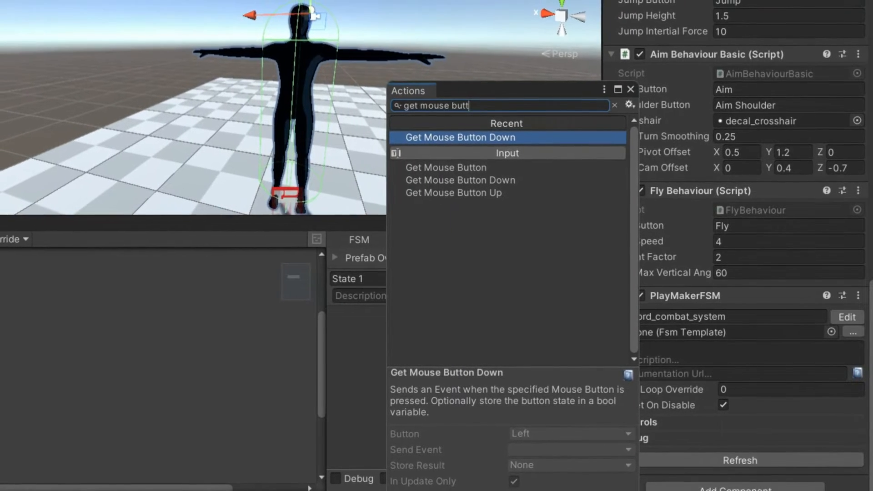
{"action": "key", "text": "Return"}
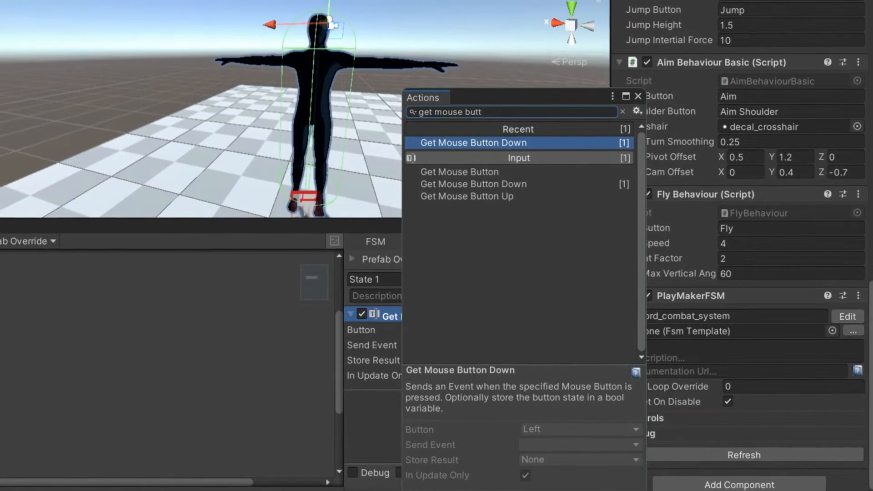
{"action": "key", "text": "Escape"}
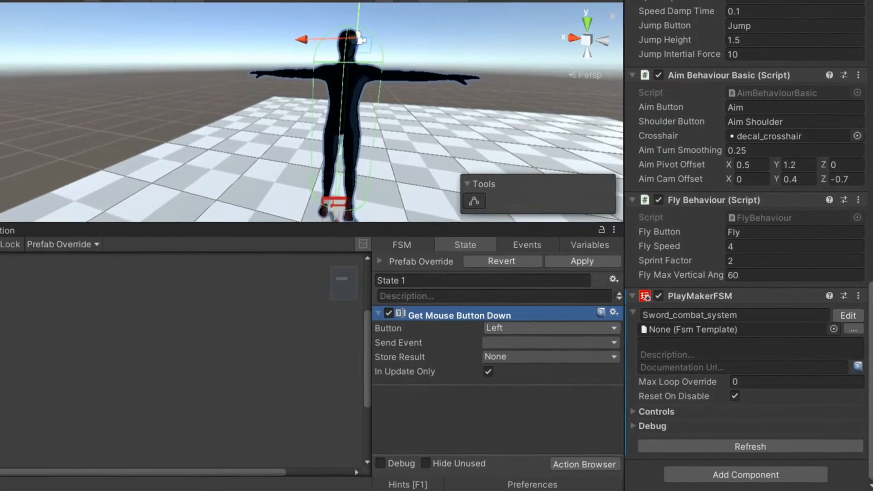
{"action": "left_click", "coordinate": [546, 328]}
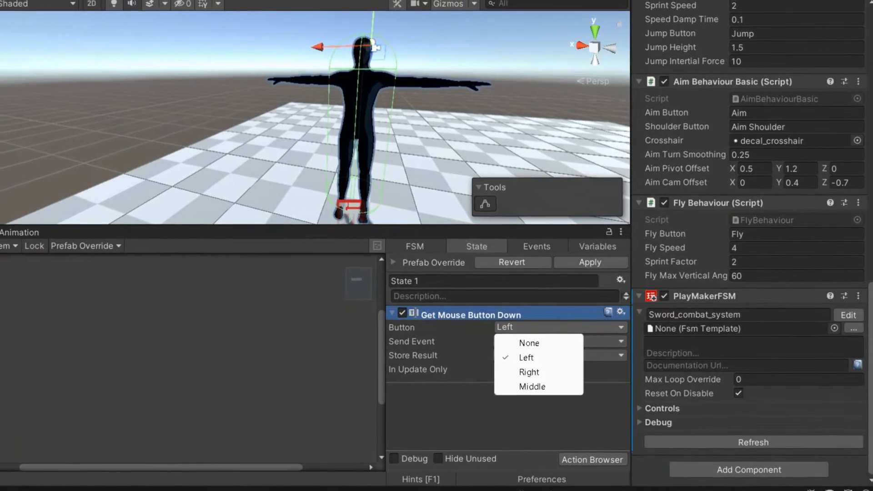
{"action": "key", "text": "Escape"}
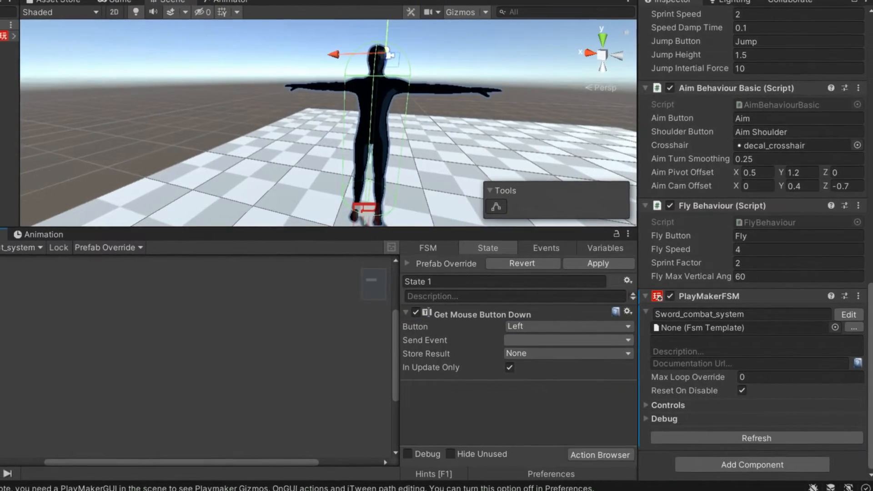
Set the action's Send Event to a new event named 'attack'.
{"action": "left_click", "coordinate": [564, 341]}
{"action": "left_click", "coordinate": [557, 406]}
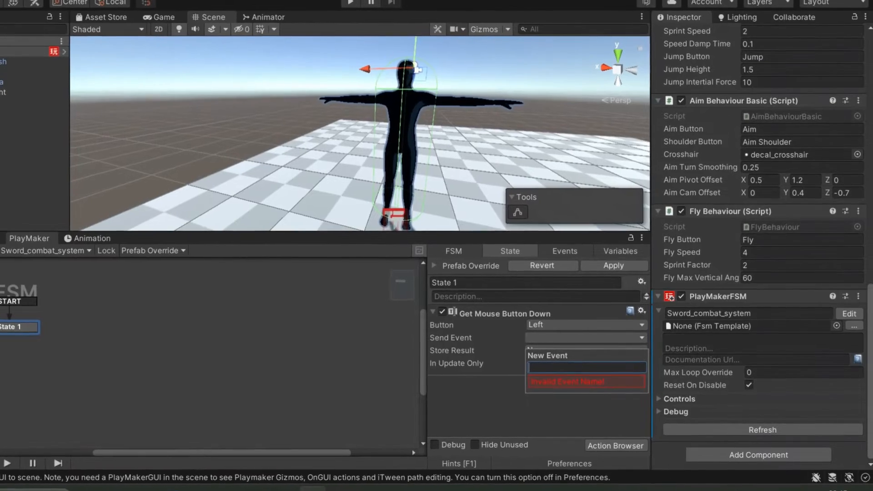
{"action": "type", "text": "attac"}
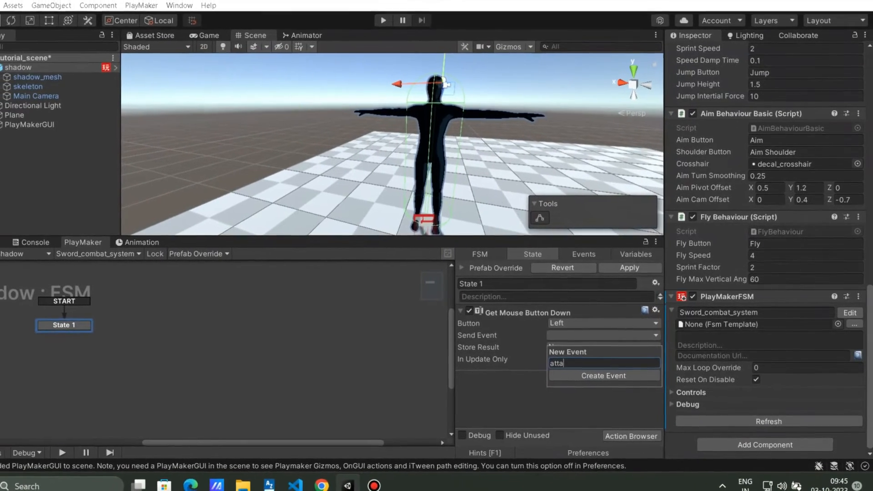
{"action": "type", "text": "k"}
{"action": "key", "text": "Return"}
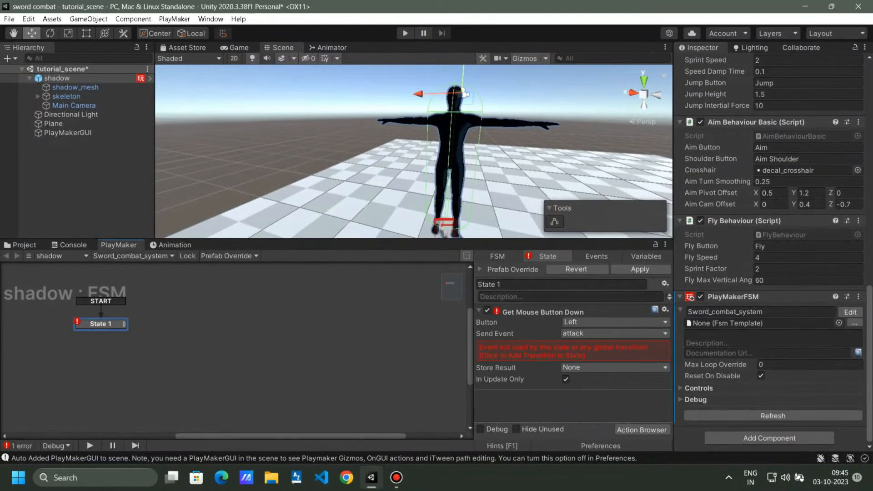
Give State 1 an attack transition linked to a new State 2 placed beside it.
{"action": "left_click", "coordinate": [574, 351]}
{"action": "left_click", "coordinate": [271, 356], "text": "ctrl"}
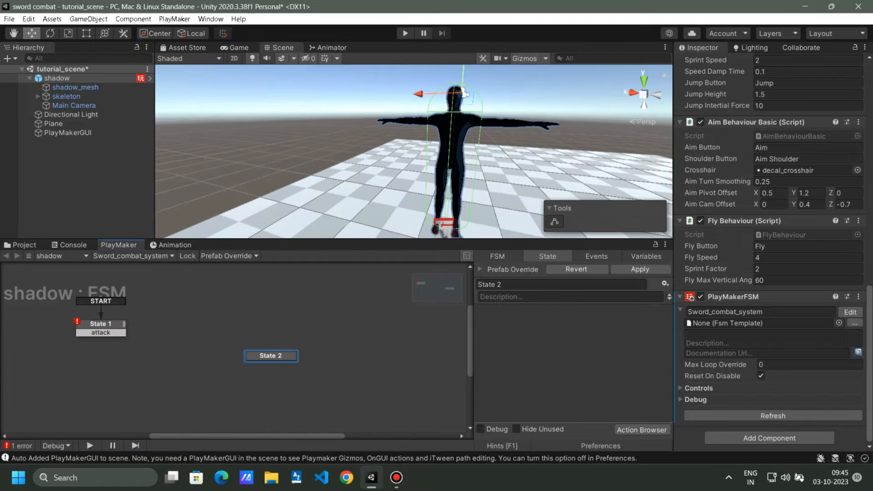
{"action": "left_click_drag", "start_coordinate": [100, 333], "coordinate": [144, 337]}
{"action": "left_click_drag", "start_coordinate": [271, 356], "coordinate": [202, 327]}
{"action": "scroll", "coordinate": [178, 352], "scroll_direction": "up", "scroll_amount": 2}
{"action": "scroll", "coordinate": [177, 352], "scroll_direction": "up", "scroll_amount": 1}
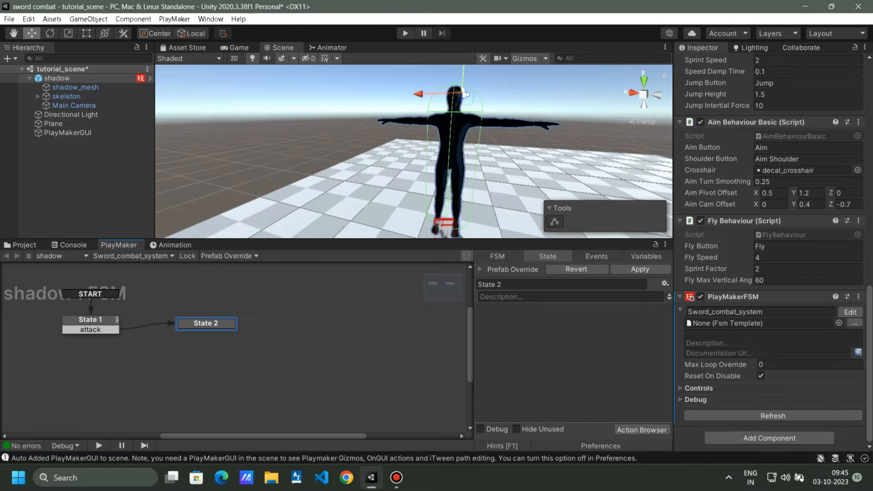
Delete the extra State 3, then left-click in Play mode to confirm State 1 goes to State 2.
{"action": "left_click", "coordinate": [237, 360], "text": "ctrl"}
{"action": "key", "text": "ctrl+z"}
{"action": "key", "text": "ctrl+y"}
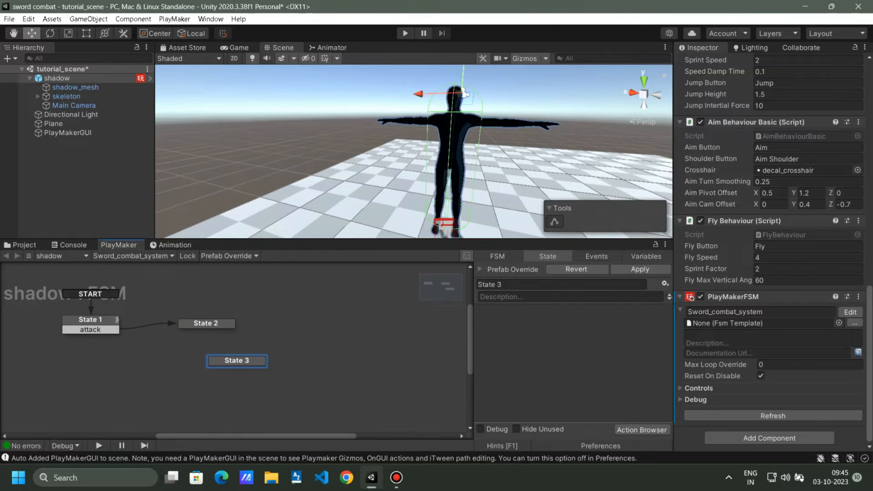
{"action": "key", "text": "Delete"}
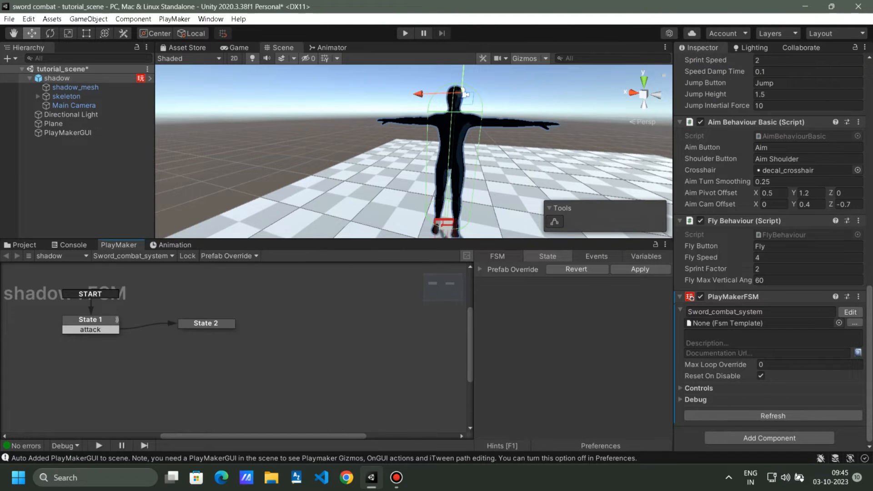
{"action": "right_click", "coordinate": [253, 365]}
{"action": "left_click", "coordinate": [287, 220]}
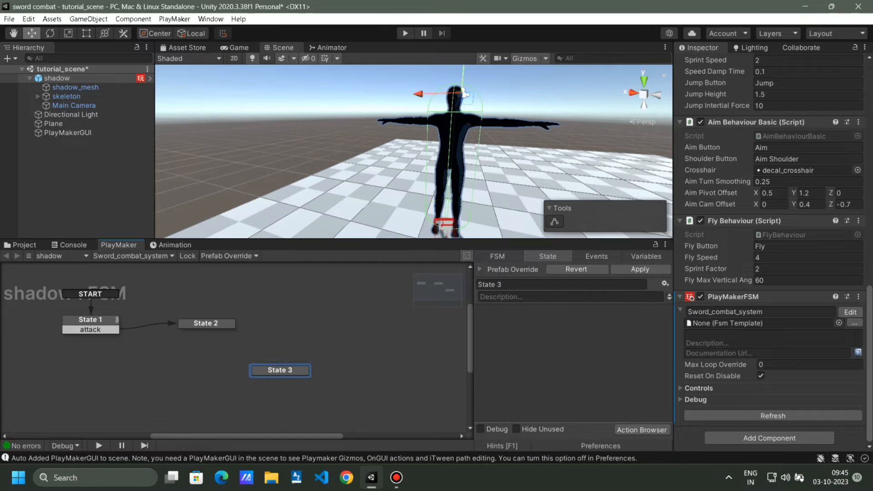
{"action": "left_click_drag", "start_coordinate": [280, 370], "coordinate": [258, 360]}
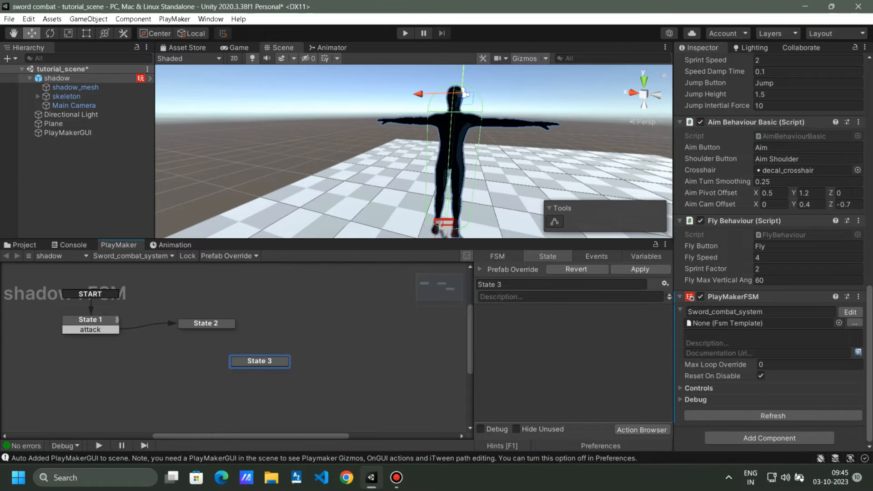
{"action": "key", "text": "Delete"}
{"action": "left_click", "coordinate": [206, 323]}
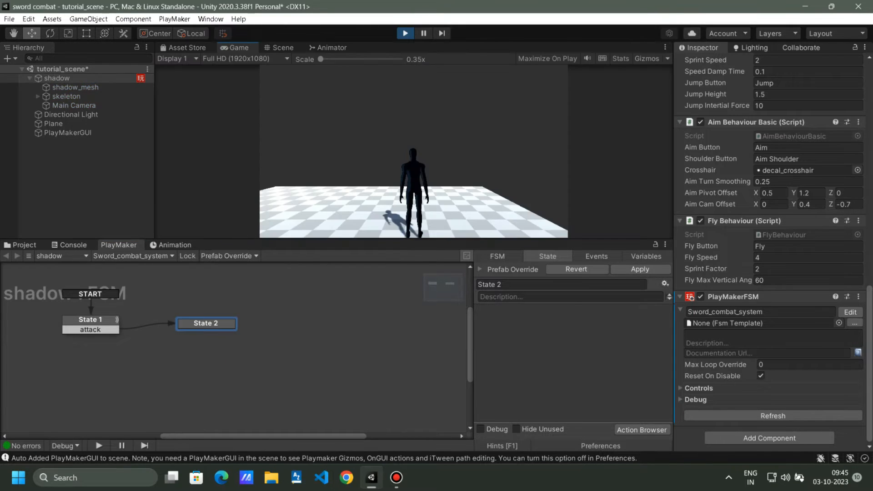
{"action": "left_click", "coordinate": [413, 151]}
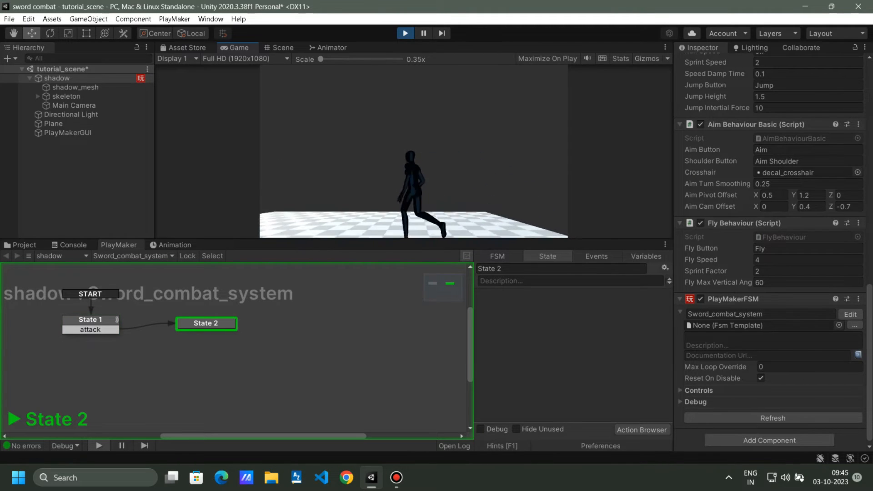
{"action": "key", "text": "ctrl+p"}
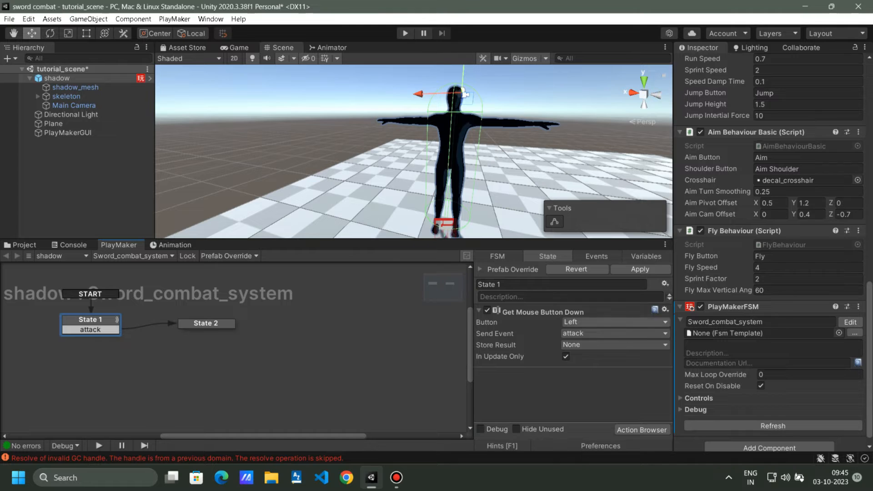
Add a Get Mouse Button Up action to State 2.
{"action": "left_click", "coordinate": [206, 324]}
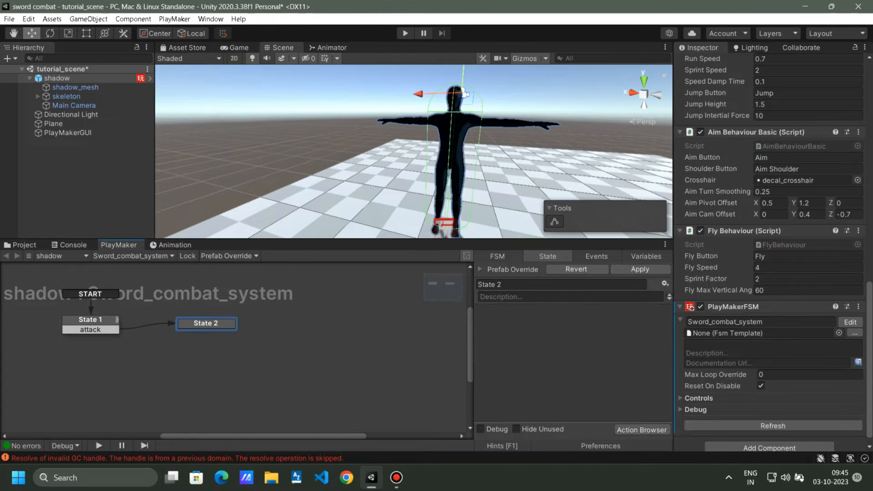
{"action": "left_click", "coordinate": [642, 430]}
{"action": "type", "text": "get"}
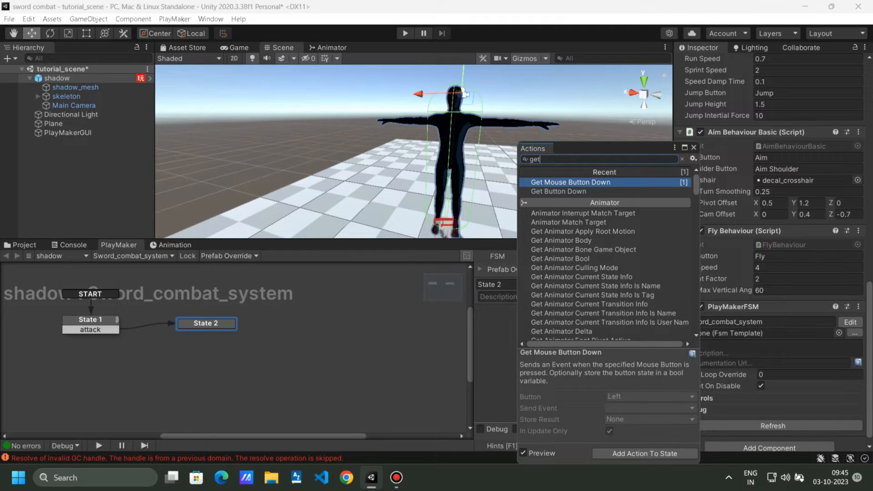
{"action": "type", "text": " mouse"}
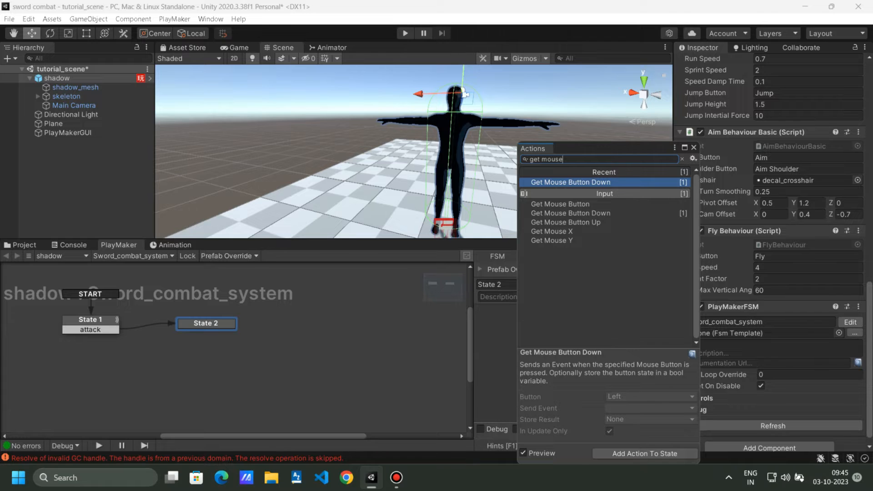
{"action": "key", "text": "Down"}
{"action": "key", "text": "Down"}
{"action": "key", "text": "Down"}
{"action": "key", "text": "Return"}
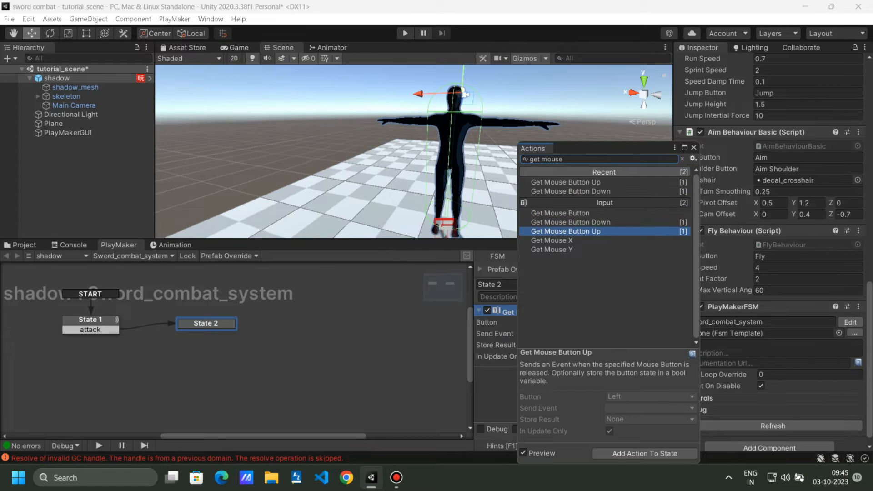
{"action": "left_click", "coordinate": [693, 148]}
Make the action send a new go_back event, transitioning State 2 back to State 1.
{"action": "left_click", "coordinate": [615, 333]}
{"action": "left_click", "coordinate": [600, 415]}
{"action": "type", "text": "go_bac"}
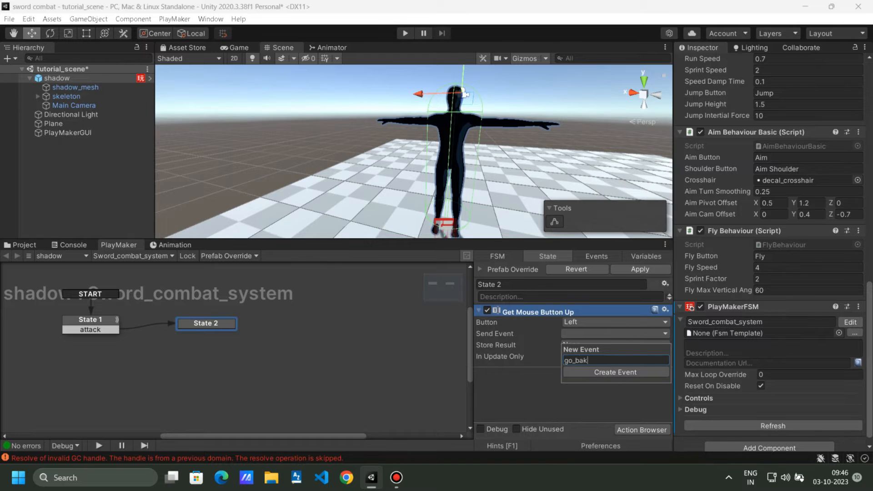
{"action": "type", "text": "k"}
{"action": "key", "text": "Return"}
{"action": "left_click", "coordinate": [566, 351]}
{"action": "left_click_drag", "start_coordinate": [206, 333], "coordinate": [94, 321]}
Test in Play mode that repeated left clicks toggle the FSM between State 1 and State 2.
{"action": "key", "text": "ctrl+p"}
{"action": "left_click", "coordinate": [414, 151]}
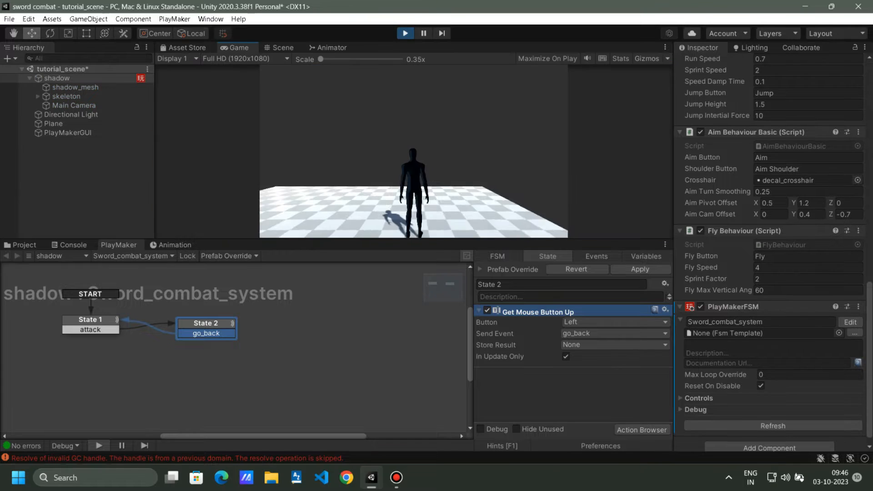
{"action": "left_click", "coordinate": [414, 150]}
{"action": "left_click", "coordinate": [414, 151]}
{"action": "key", "text": "w"}
{"action": "left_click", "coordinate": [414, 151]}
{"action": "left_click", "coordinate": [413, 151]}
{"action": "left_click", "coordinate": [414, 151]}
{"action": "left_click", "coordinate": [414, 151]}
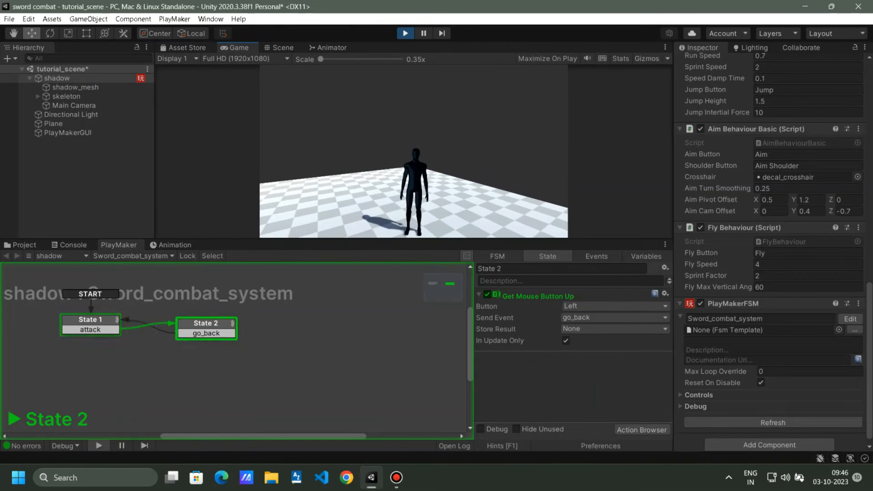
{"action": "left_click", "coordinate": [414, 151]}
{"action": "left_click", "coordinate": [414, 151]}
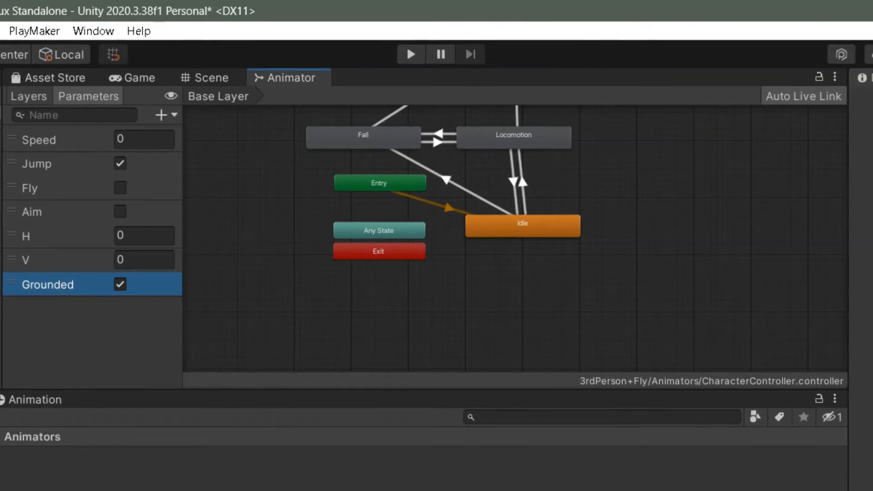
Browse the Flying and Strafing layers' graphs in the CharacterController Animator.
{"action": "middle_click_drag", "start_coordinate": [515, 239], "coordinate": [508, 249]}
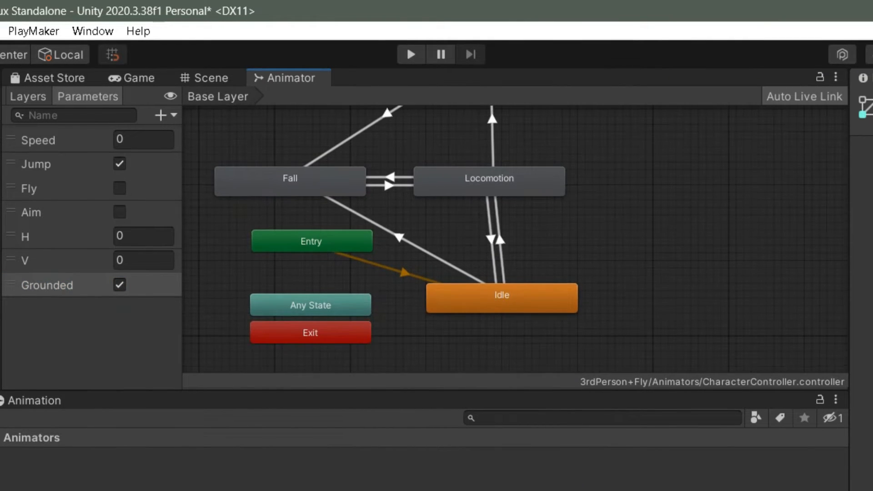
{"action": "scroll", "coordinate": [478, 260], "scroll_direction": "down", "scroll_amount": 3}
{"action": "left_click", "coordinate": [28, 97]}
{"action": "left_click", "coordinate": [59, 180]}
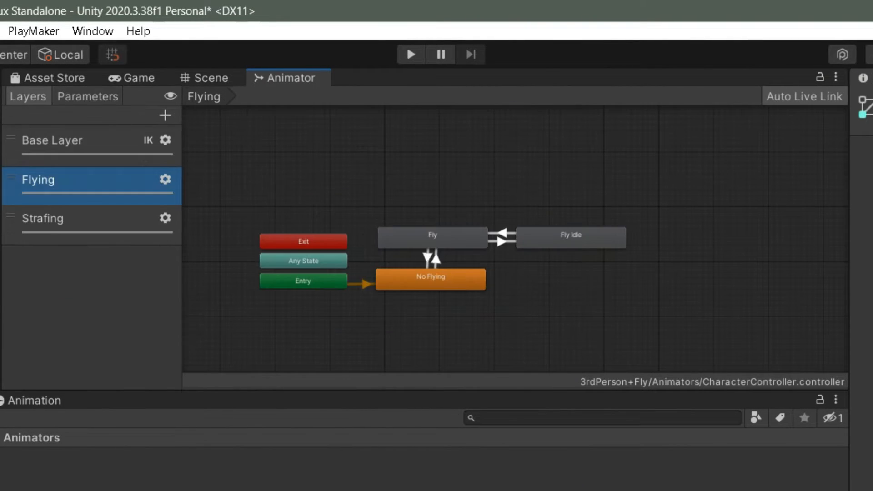
{"action": "left_click", "coordinate": [59, 218]}
{"action": "left_click", "coordinate": [59, 180]}
{"action": "left_click", "coordinate": [59, 218]}
Add a Bool parameter named attack in the Parameters list.
{"action": "left_click", "coordinate": [59, 140]}
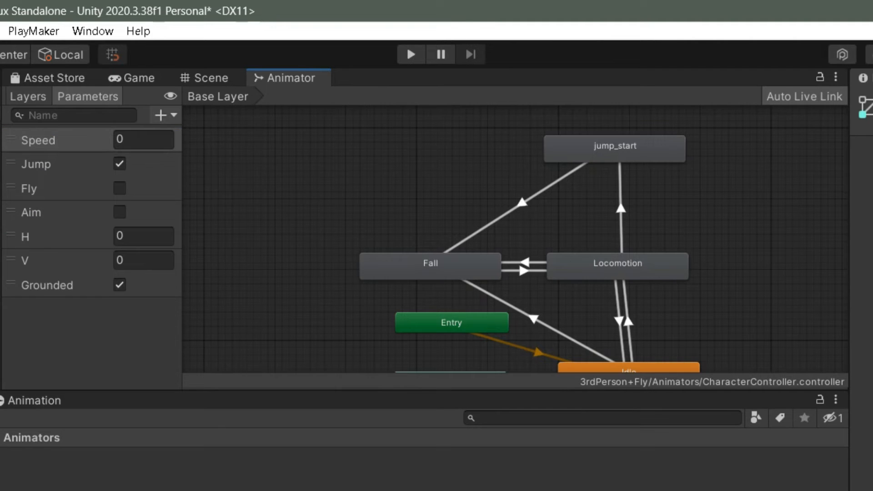
{"action": "left_click", "coordinate": [165, 115]}
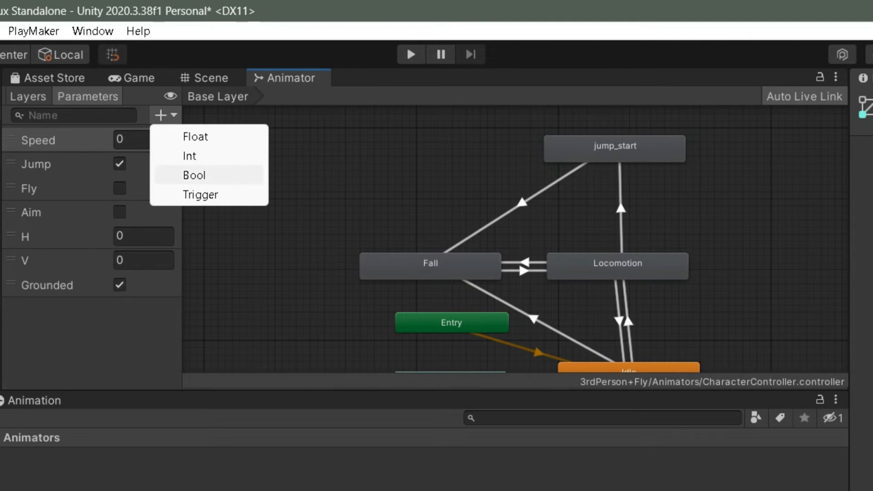
{"action": "left_click", "coordinate": [195, 173]}
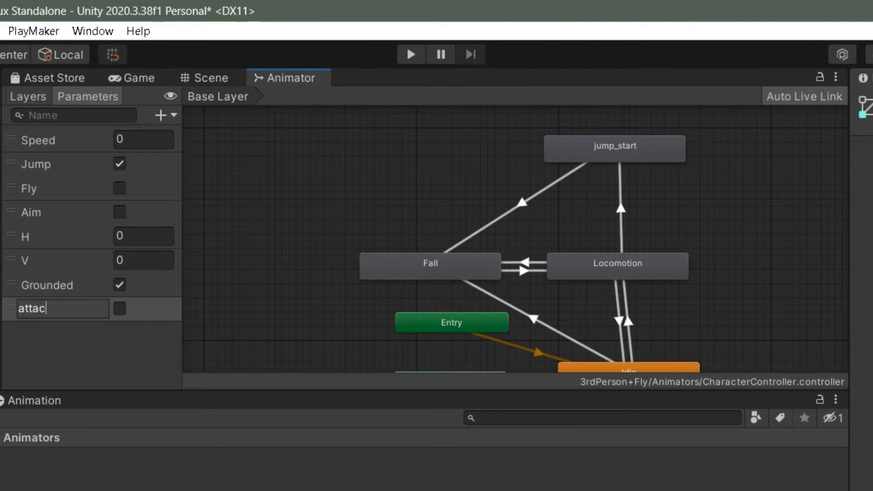
{"action": "key", "text": "Return"}
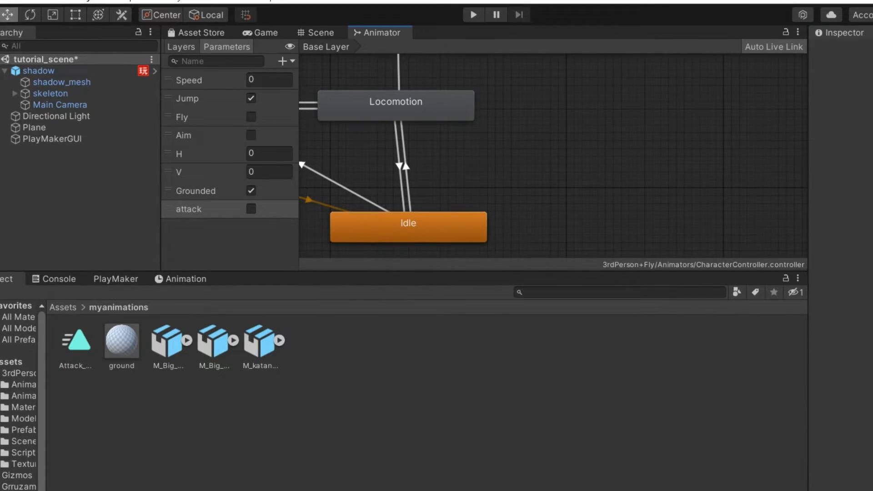
Place Attack_4Combo_1_Inplace right of Locomotion and make a transition from Idle to it.
{"action": "left_click_drag", "start_coordinate": [645, 136], "coordinate": [605, 116]}
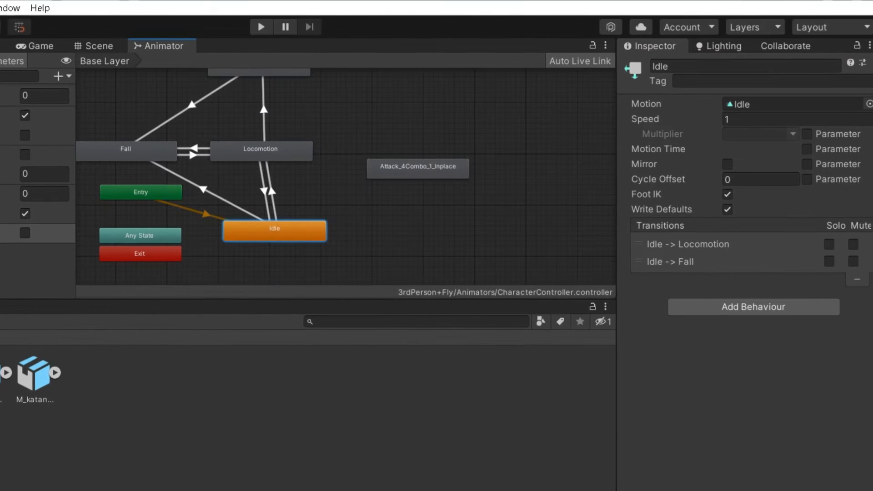
{"action": "right_click", "coordinate": [304, 229]}
{"action": "left_click", "coordinate": [361, 238]}
{"action": "left_click", "coordinate": [418, 169]}
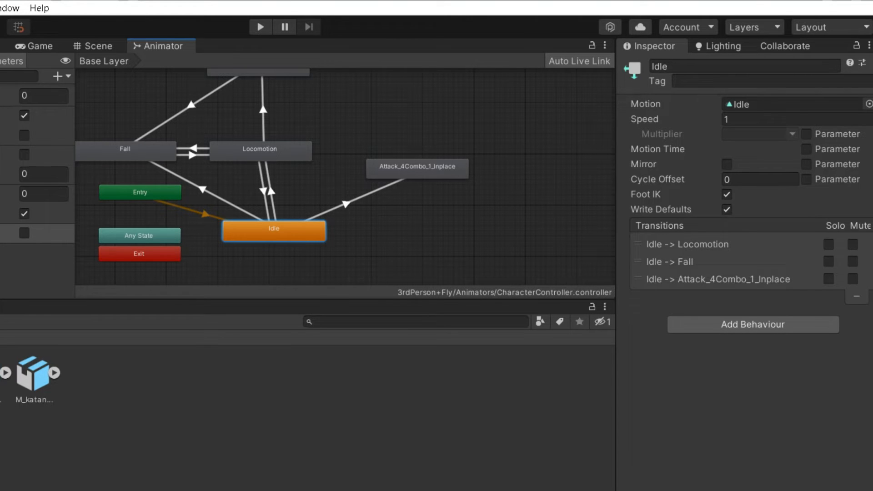
{"action": "left_click", "coordinate": [346, 205]}
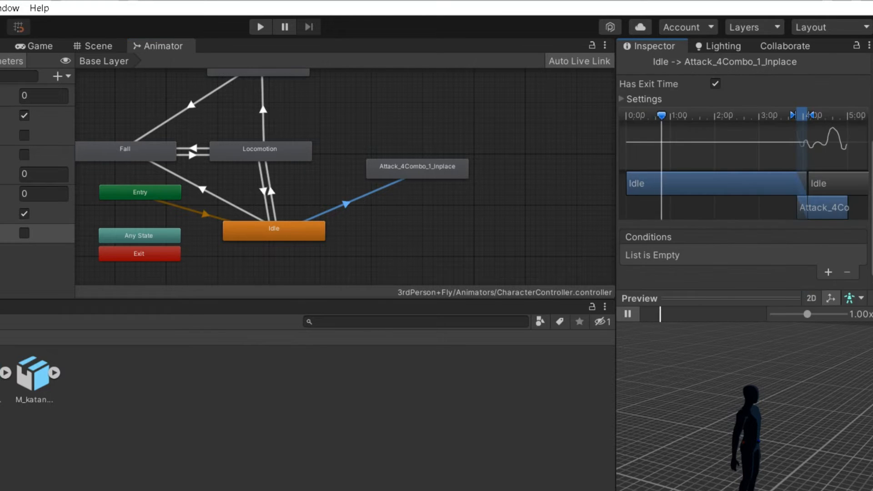
Make a transition from Locomotion to Attack_4Combo_1_Inplace.
{"action": "right_click", "coordinate": [292, 158]}
{"action": "left_click", "coordinate": [350, 165]}
{"action": "left_click", "coordinate": [378, 166]}
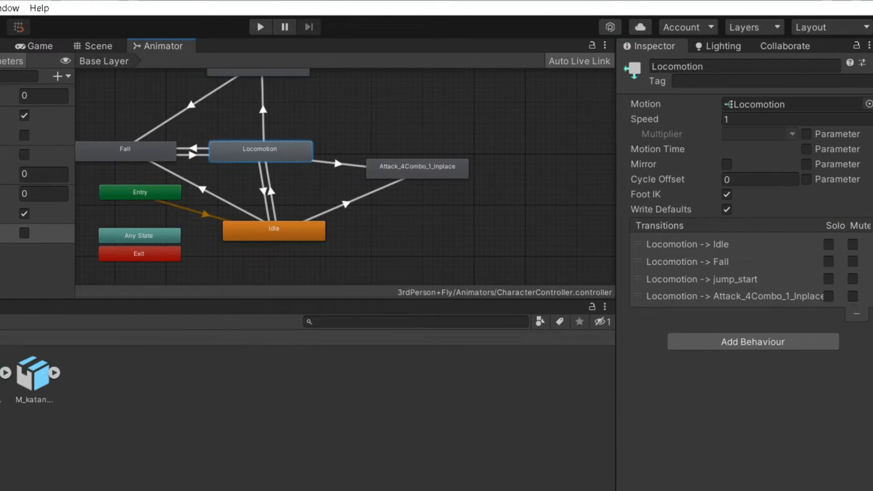
{"action": "left_click", "coordinate": [338, 163]}
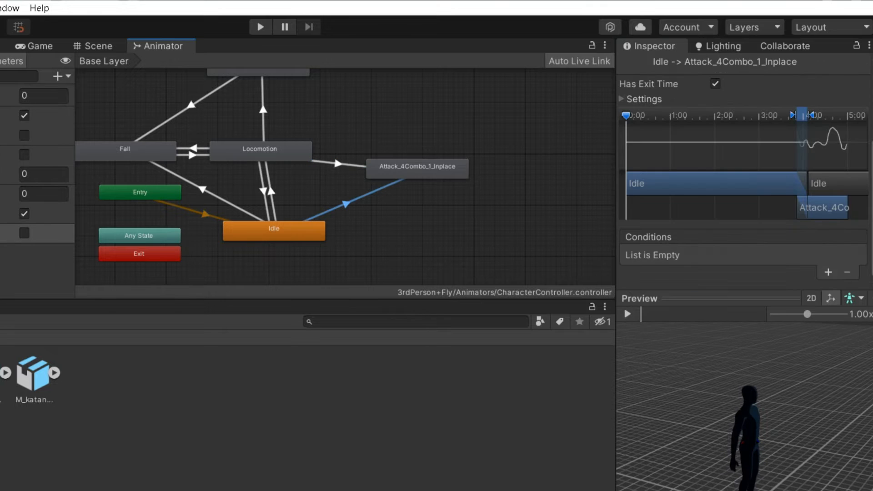
Give the Idle-to-attack transition an attack true condition and turn off Has Exit Time.
{"action": "left_click", "coordinate": [828, 273]}
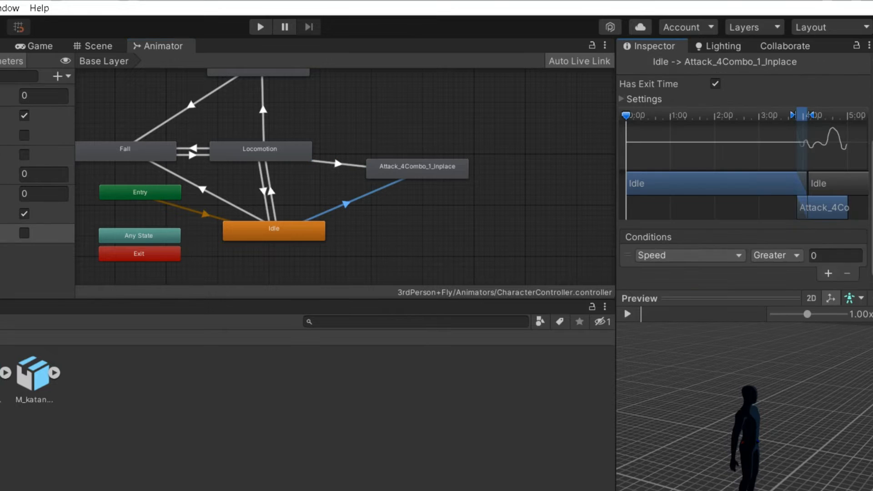
{"action": "left_click", "coordinate": [689, 256]}
{"action": "scroll", "coordinate": [685, 319], "scroll_direction": "down", "scroll_amount": 3}
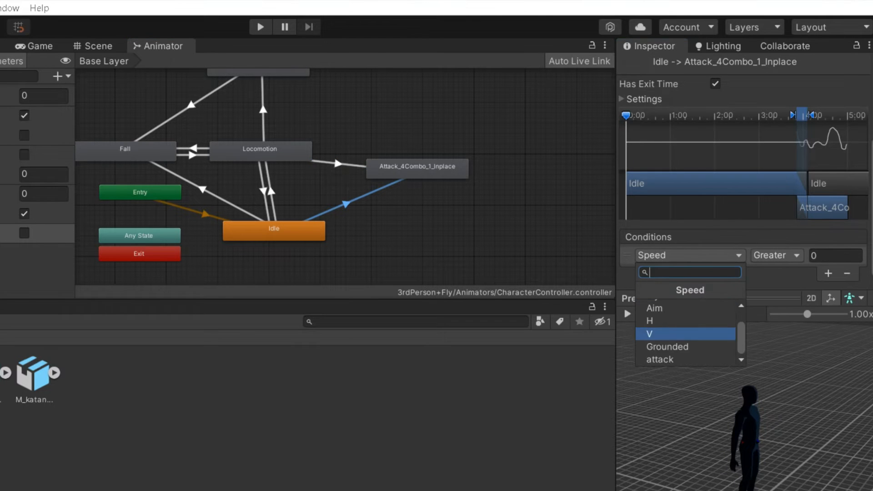
{"action": "left_click", "coordinate": [659, 359]}
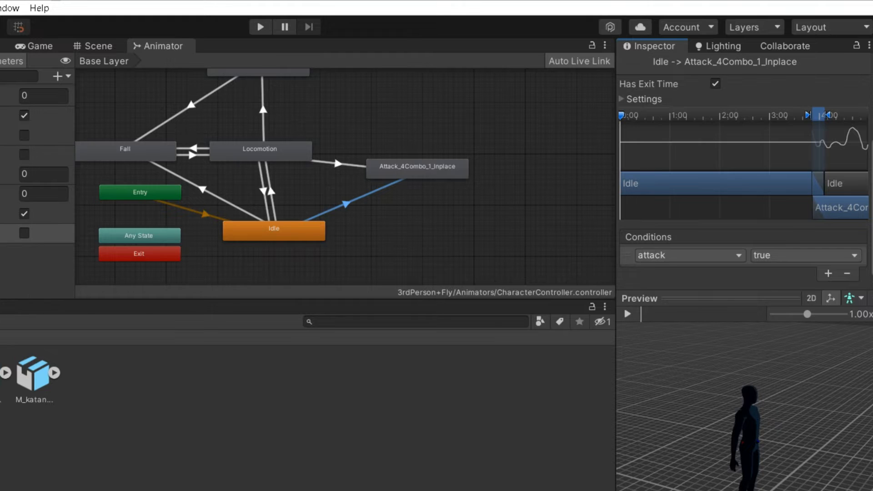
{"action": "scroll", "coordinate": [431, 200], "scroll_direction": "up", "scroll_amount": 2}
{"action": "scroll", "coordinate": [712, 182], "scroll_direction": "up", "scroll_amount": 1}
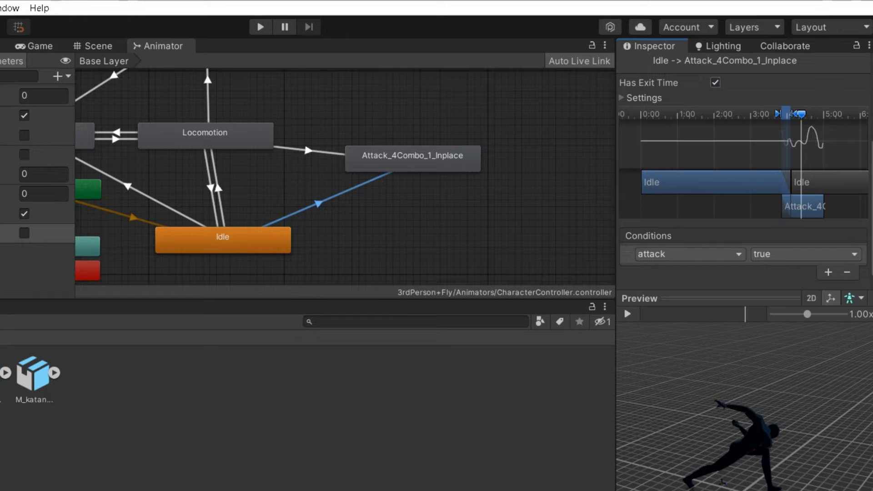
{"action": "left_click", "coordinate": [715, 82]}
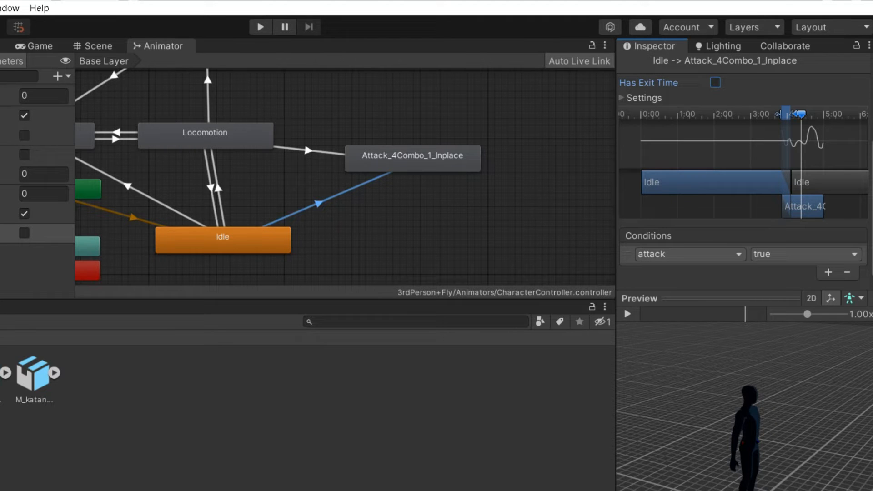
Add an attack true condition to the Locomotion-to-attack transition.
{"action": "left_click", "coordinate": [308, 150]}
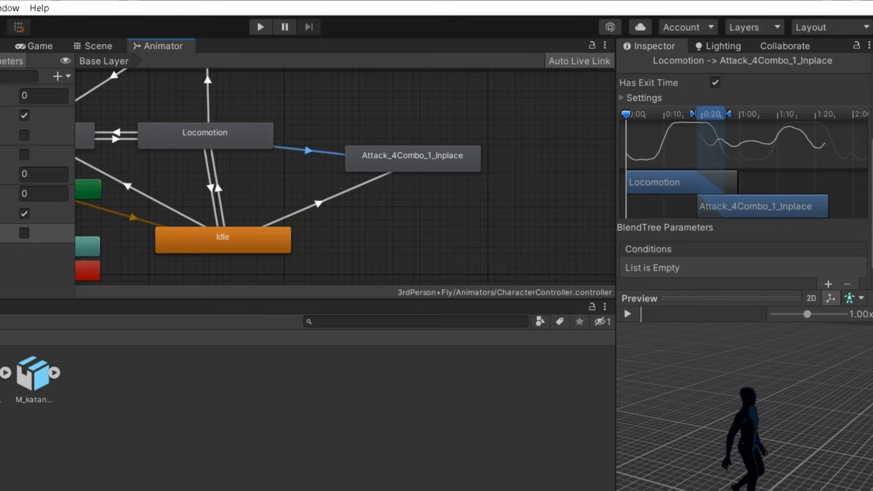
{"action": "scroll", "coordinate": [751, 154], "scroll_direction": "down", "scroll_amount": 3}
{"action": "scroll", "coordinate": [782, 255], "scroll_direction": "down", "scroll_amount": 2}
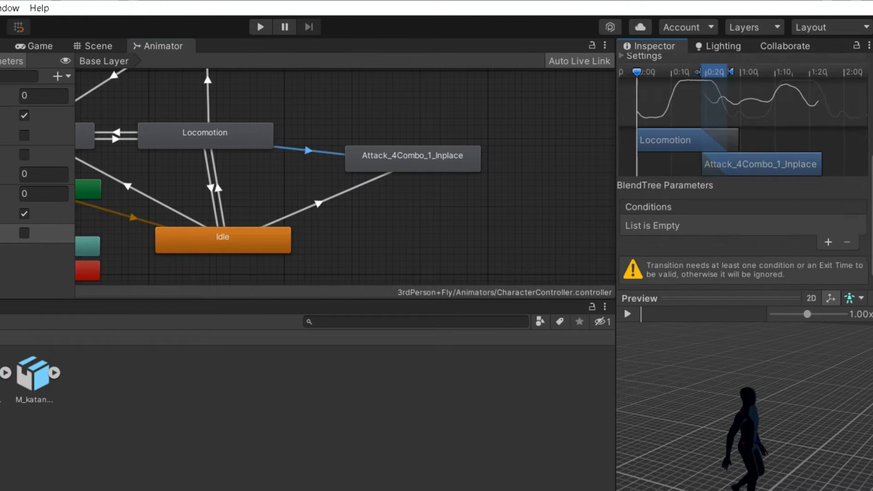
{"action": "left_click", "coordinate": [827, 241]}
{"action": "left_click", "coordinate": [689, 253]}
{"action": "scroll", "coordinate": [663, 356], "scroll_direction": "down", "scroll_amount": 2}
{"action": "left_click", "coordinate": [664, 356]}
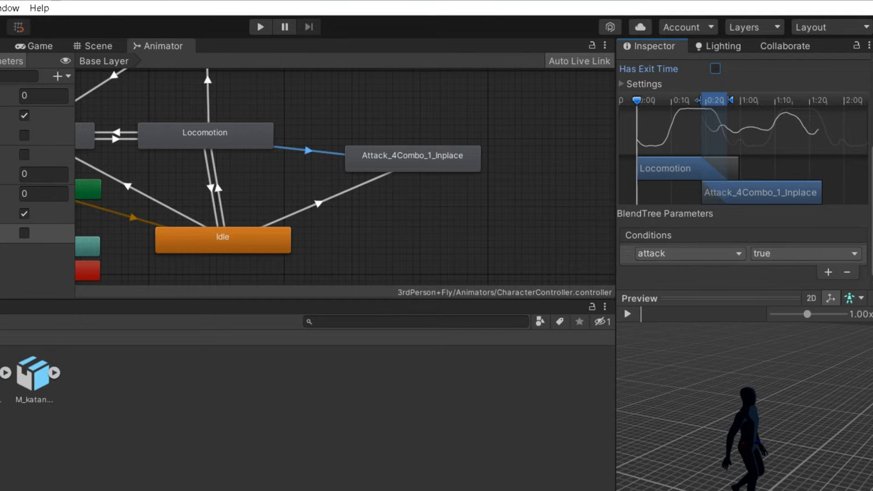
Make a transition from Attack_4Combo_1_Inplace back to Idle.
{"action": "left_click_drag", "start_coordinate": [430, 160], "coordinate": [443, 161]}
{"action": "right_click", "coordinate": [444, 160]}
{"action": "left_click", "coordinate": [475, 170]}
{"action": "left_click", "coordinate": [255, 237]}
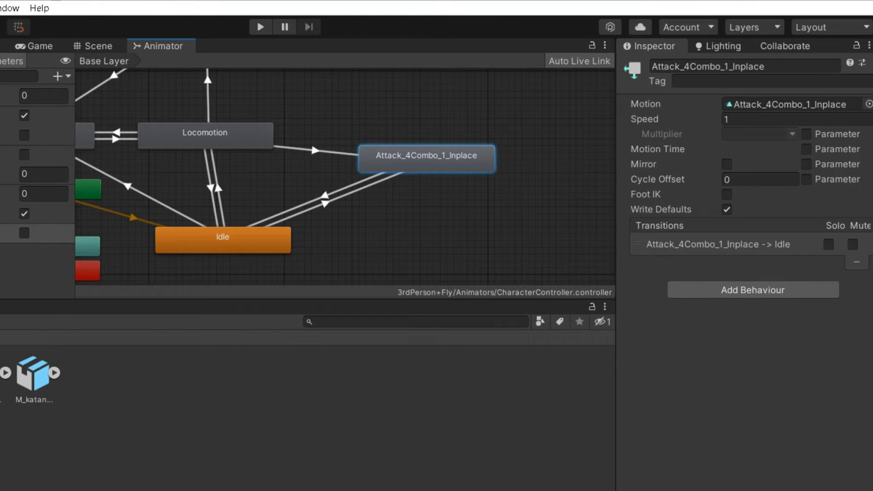
Require attack to be false on the Attack_4Combo_1_Inplace-to-Idle transition.
{"action": "left_click", "coordinate": [324, 196]}
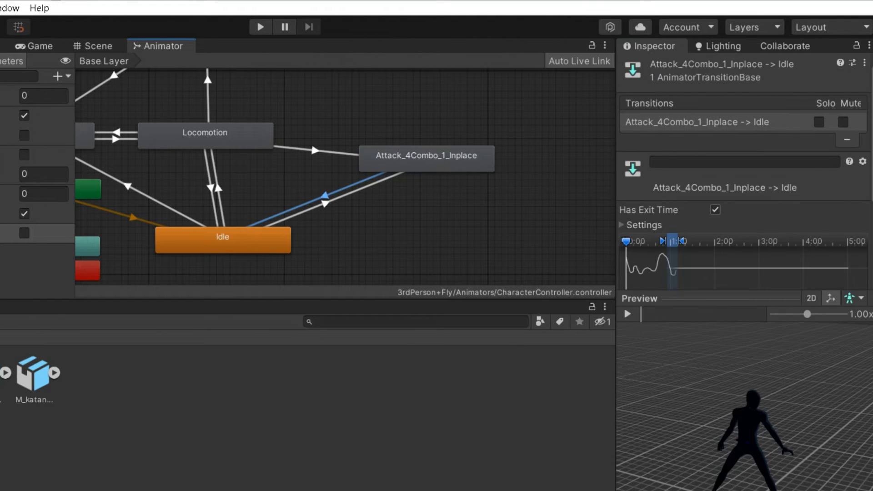
{"action": "scroll", "coordinate": [743, 182], "scroll_direction": "down", "scroll_amount": 5}
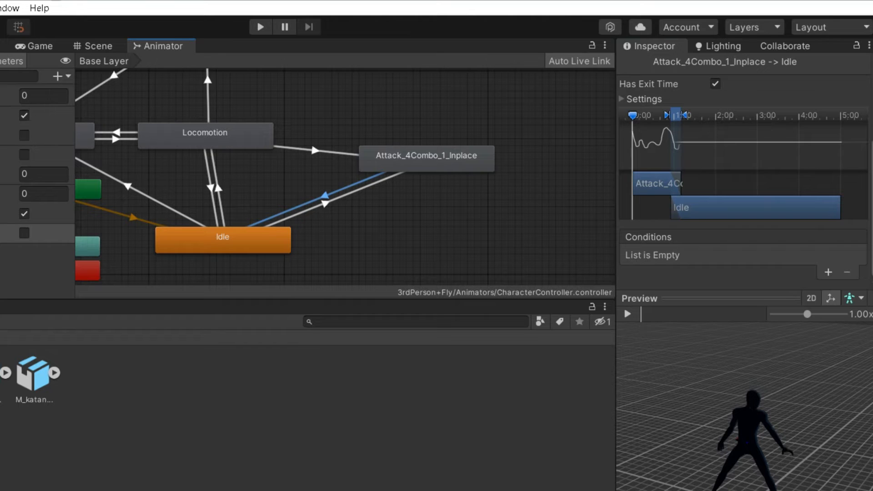
{"action": "left_click", "coordinate": [828, 272]}
{"action": "left_click", "coordinate": [689, 255]}
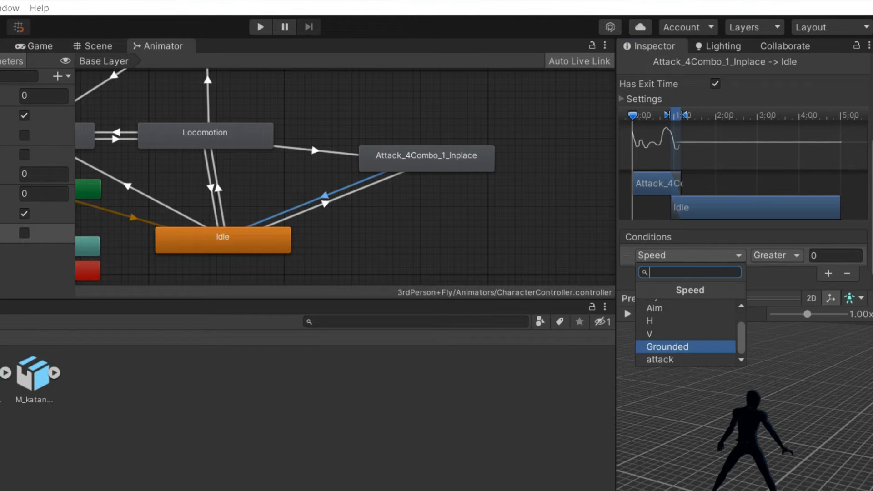
{"action": "left_click", "coordinate": [660, 359]}
{"action": "left_click", "coordinate": [805, 255]}
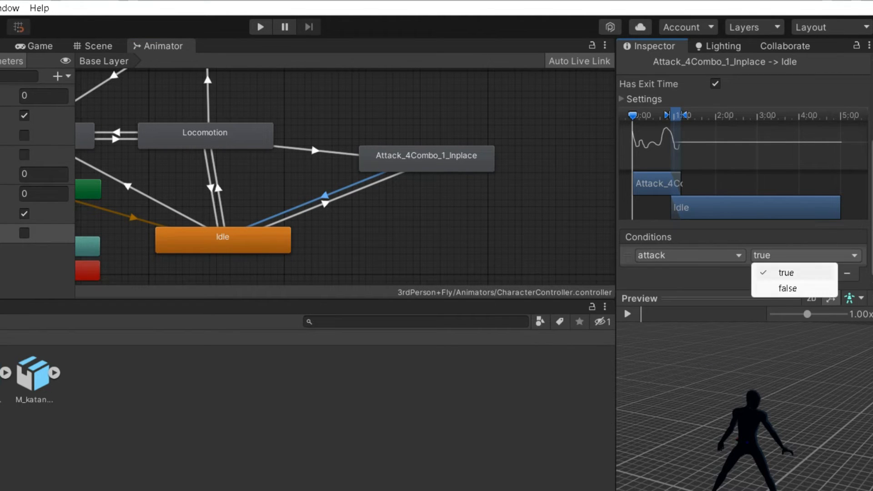
{"action": "left_click", "coordinate": [787, 288]}
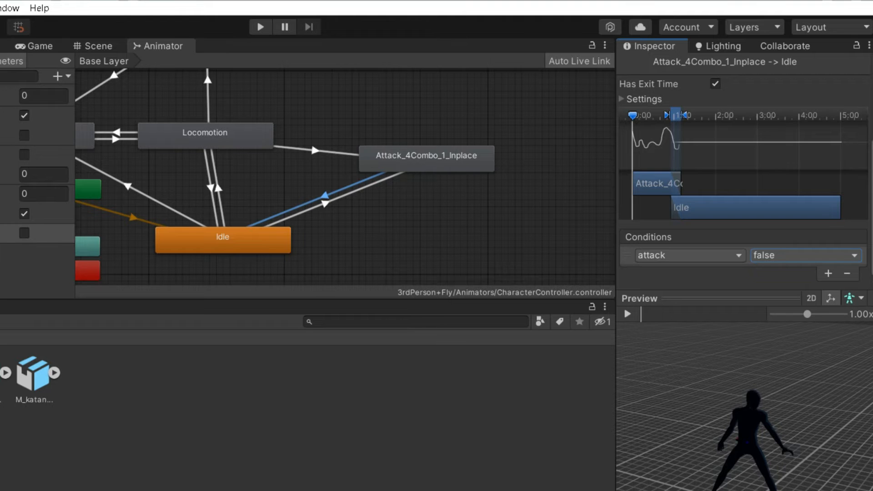
Return to the Scene view.
{"action": "scroll", "coordinate": [348, 178], "scroll_direction": "down", "scroll_amount": 6}
{"action": "scroll", "coordinate": [328, 174], "scroll_direction": "up", "scroll_amount": 5}
{"action": "scroll", "coordinate": [328, 173], "scroll_direction": "down", "scroll_amount": 4}
{"action": "left_click", "coordinate": [98, 46]}
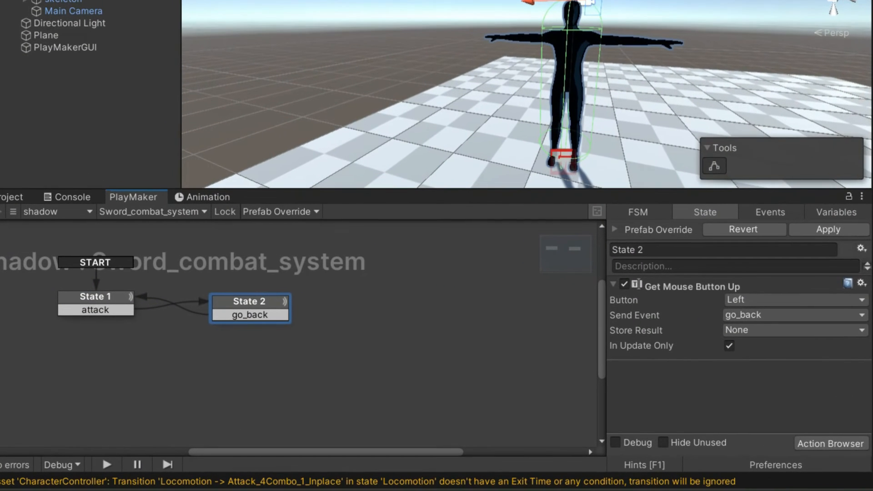
Add a Set Animator Bool action to State 2 setting attack to true every frame.
{"action": "left_click", "coordinate": [797, 441]}
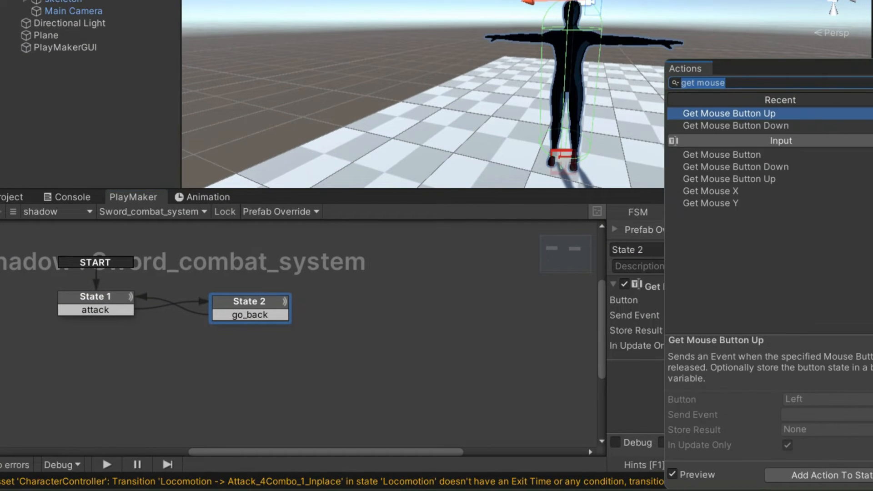
{"action": "type", "text": "set"}
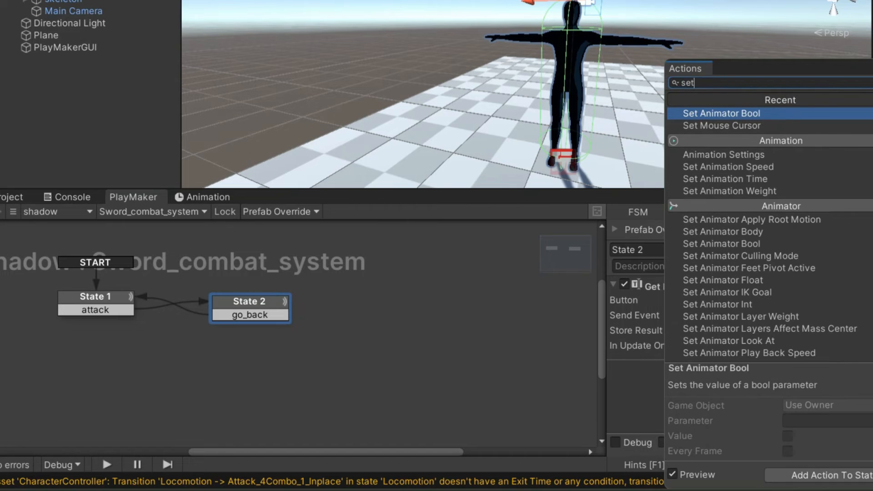
{"action": "type", "text": " anima"}
{"action": "key", "text": "Down"}
{"action": "key", "text": "Up"}
{"action": "key", "text": "Return"}
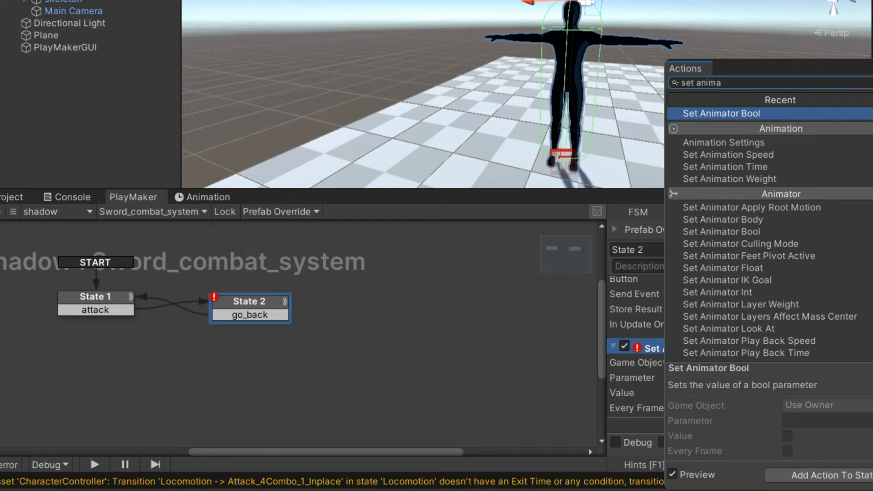
{"action": "key", "text": "Escape"}
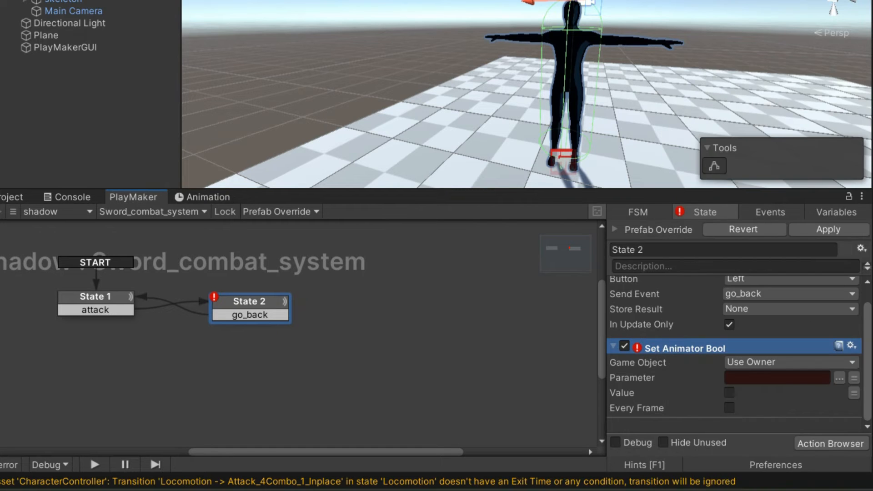
{"action": "left_click", "coordinate": [777, 378]}
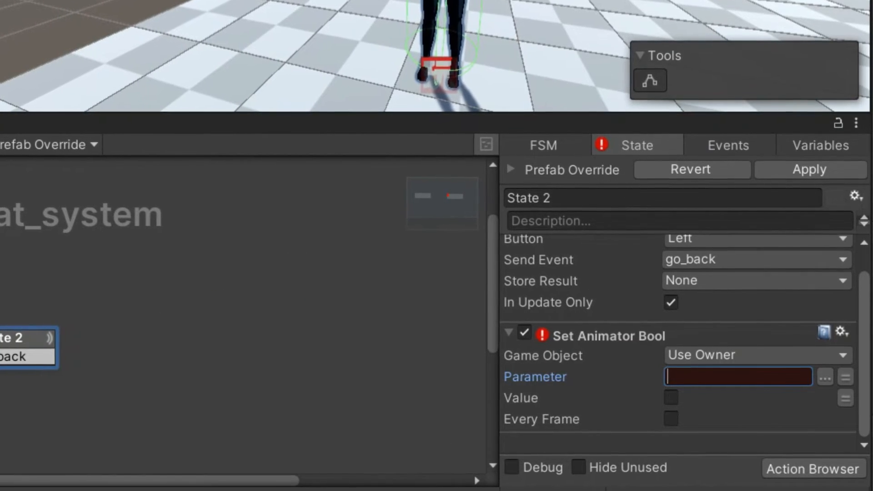
{"action": "type", "text": "attack"}
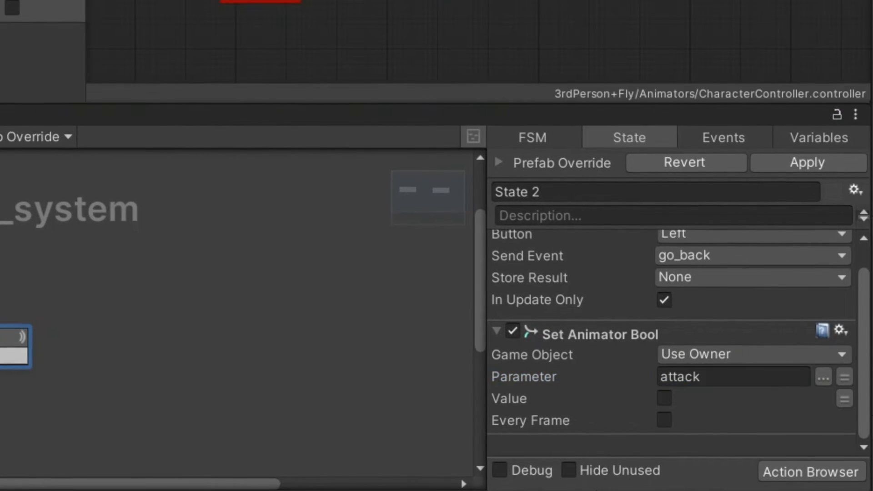
{"action": "left_click", "coordinate": [9, 6]}
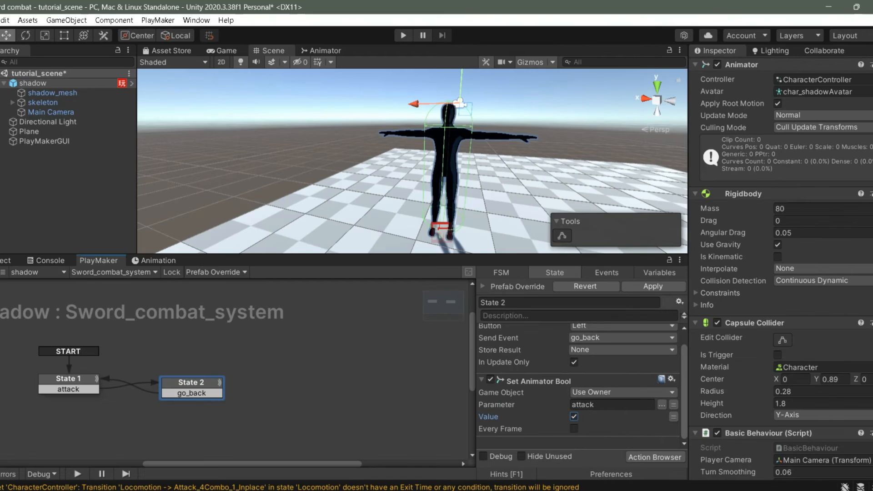
{"action": "left_click", "coordinate": [574, 429]}
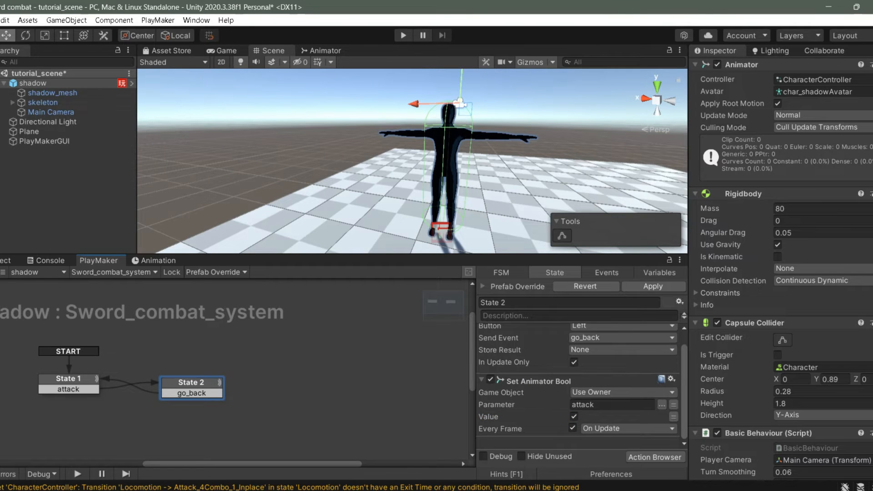
Paste the Set Animator Bool action into State 1, then enter Play mode.
{"action": "left_click", "coordinate": [538, 381]}
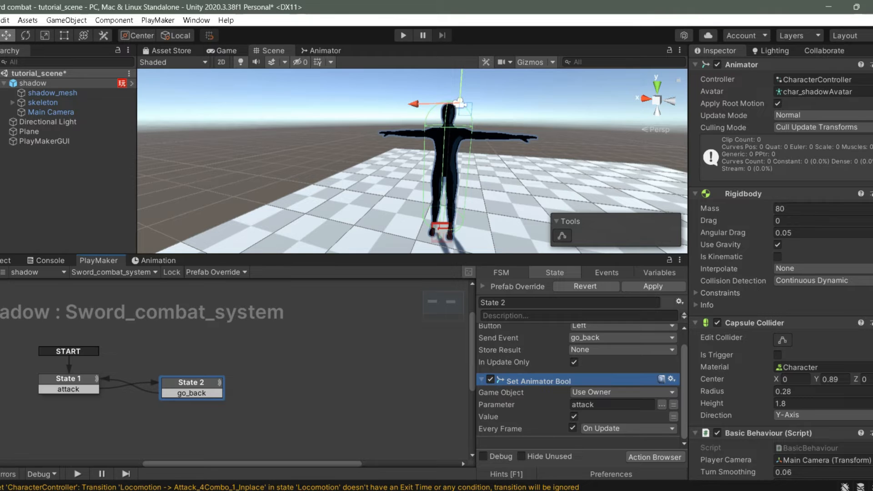
{"action": "left_click", "coordinate": [68, 379]}
{"action": "key", "text": "ctrl+v"}
{"action": "scroll", "coordinate": [586, 411], "scroll_direction": "down", "scroll_amount": 1}
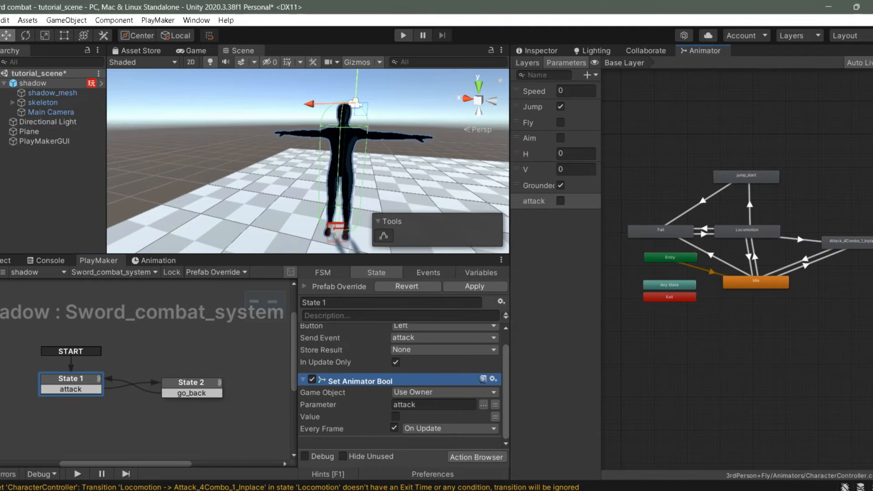
{"action": "left_click", "coordinate": [404, 36]}
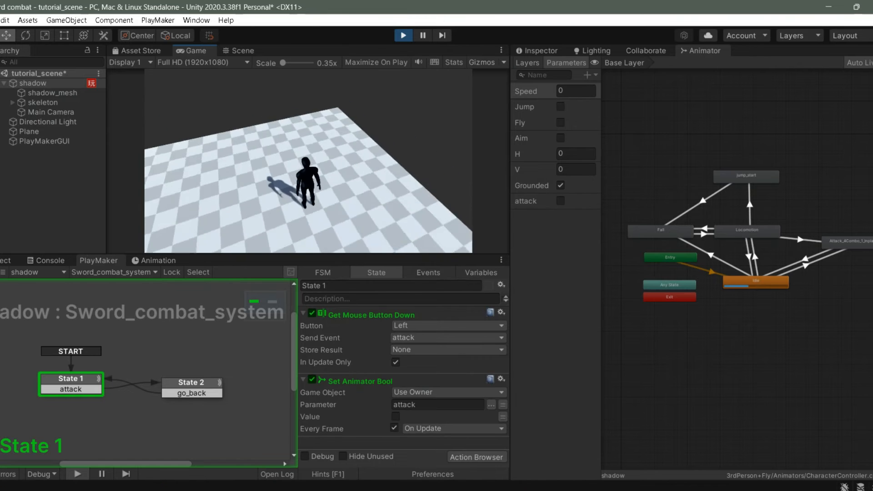
Move the character around with the S, D and A keys.
{"action": "key", "text": "s"}
{"action": "key", "text": "d"}
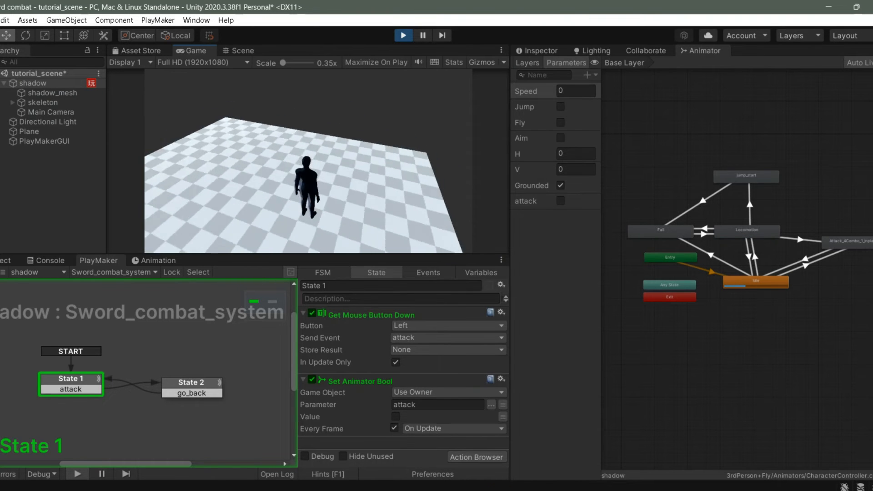
{"action": "key", "text": "s"}
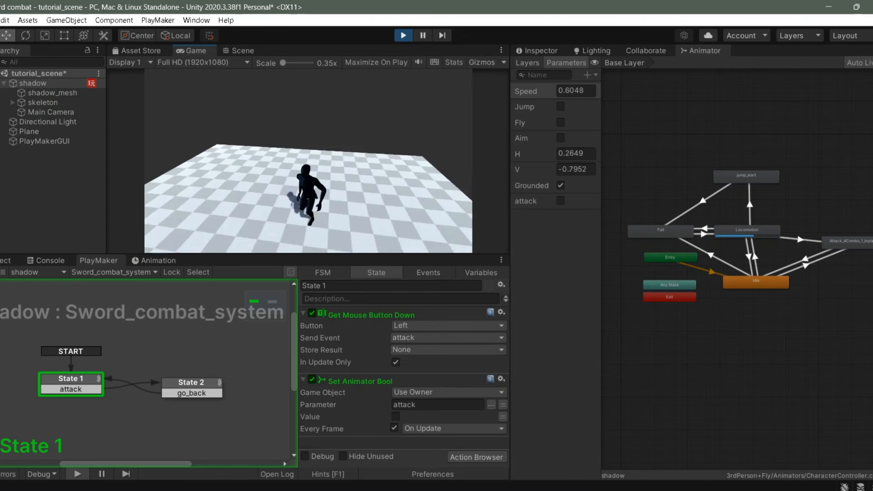
{"action": "key", "text": "a"}
Left-click repeatedly to trigger and chain the character's attack combo.
{"action": "left_click", "coordinate": [308, 161]}
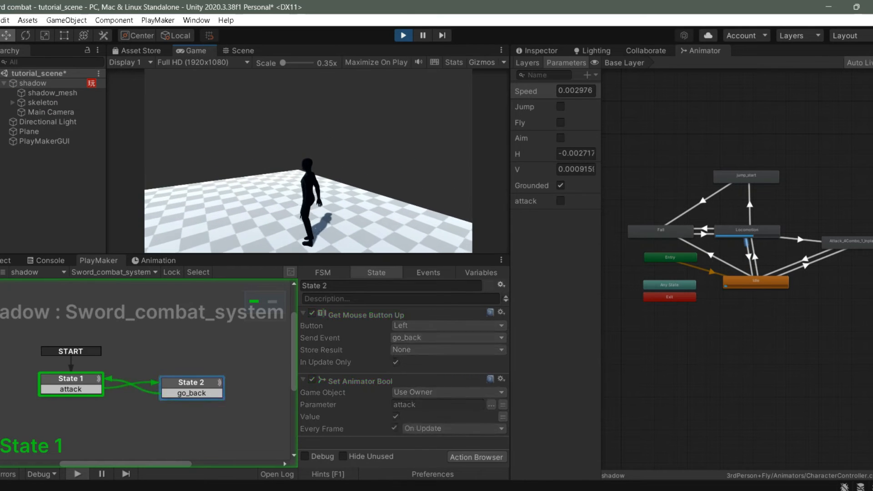
{"action": "left_click", "coordinate": [309, 161]}
{"action": "left_click", "coordinate": [308, 161]}
{"action": "left_click", "coordinate": [308, 161]}
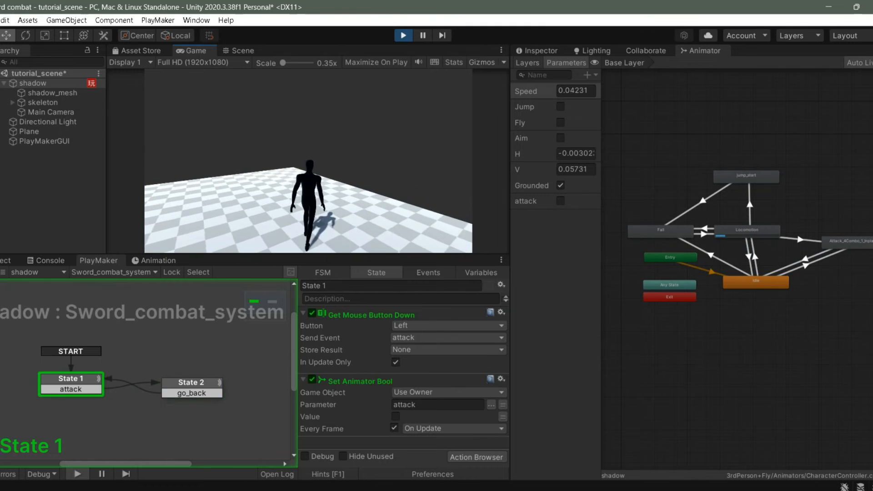
{"action": "left_click", "coordinate": [308, 161]}
{"action": "left_click", "coordinate": [308, 161]}
{"action": "left_click", "coordinate": [308, 161]}
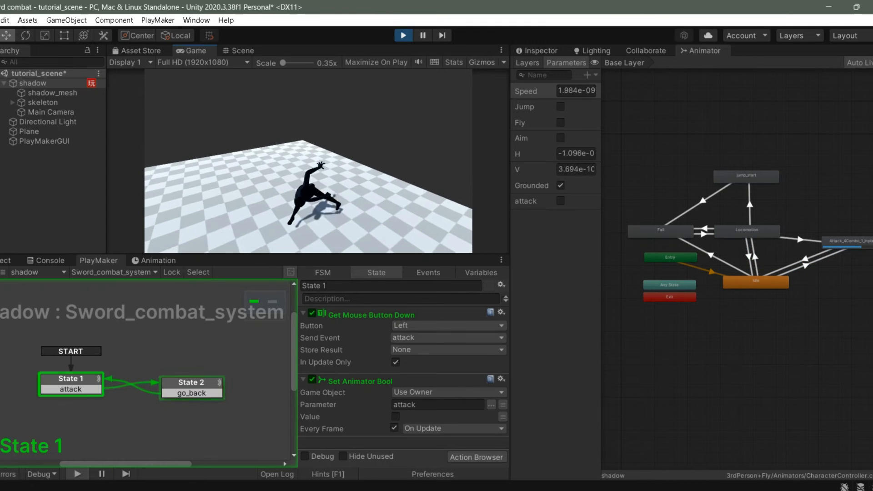
{"action": "left_click", "coordinate": [308, 161]}
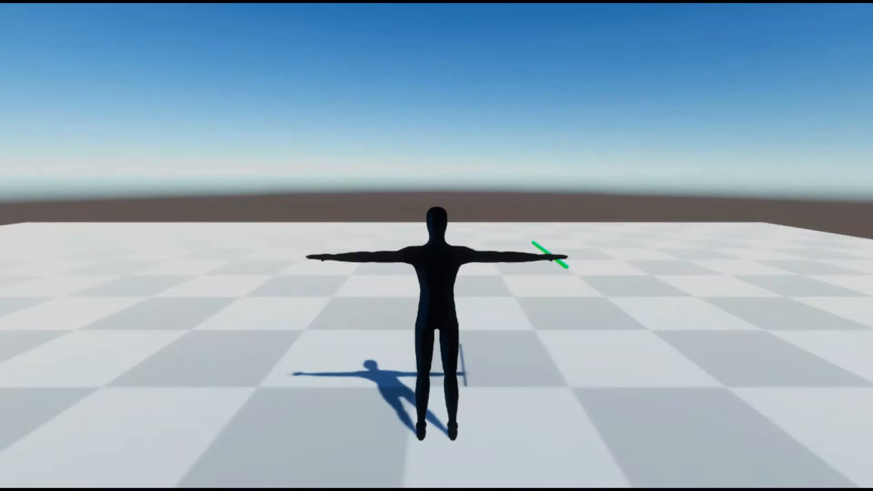
Run the character with D and W and attack while running.
{"action": "key", "text": "d"}
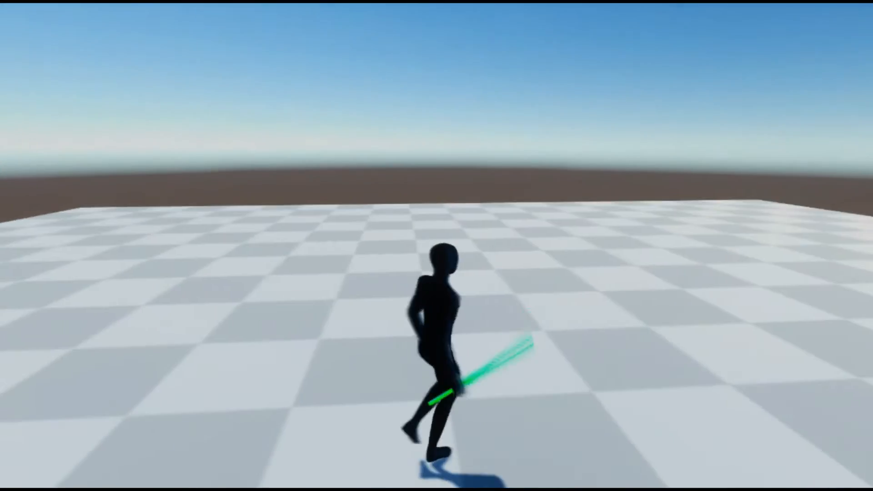
{"action": "key", "text": "w"}
{"action": "left_click", "coordinate": [436, 246]}
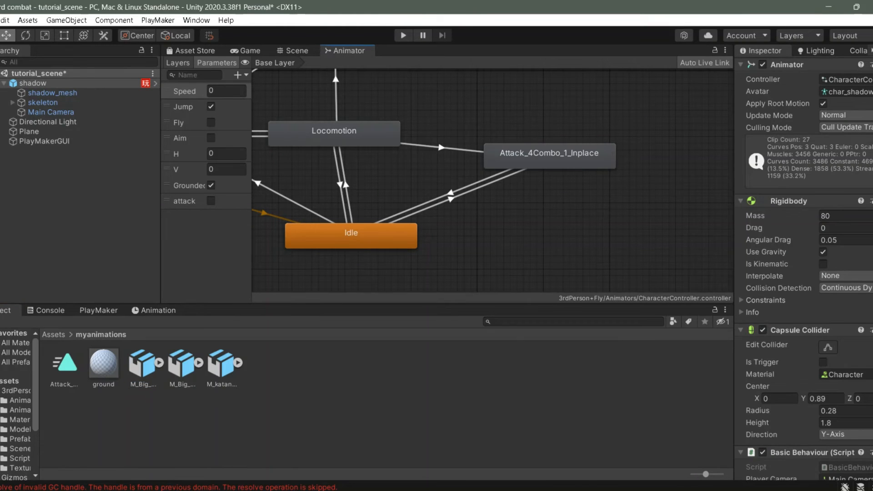
Add Attack_4Combo_2_Inplace, Dash_Attack_ver_B and Attack_4Combo_ALL_Inplace states, aligned in a column.
{"action": "left_click_drag", "start_coordinate": [64, 363], "coordinate": [546, 211]}
{"action": "left_click", "coordinate": [563, 214]}
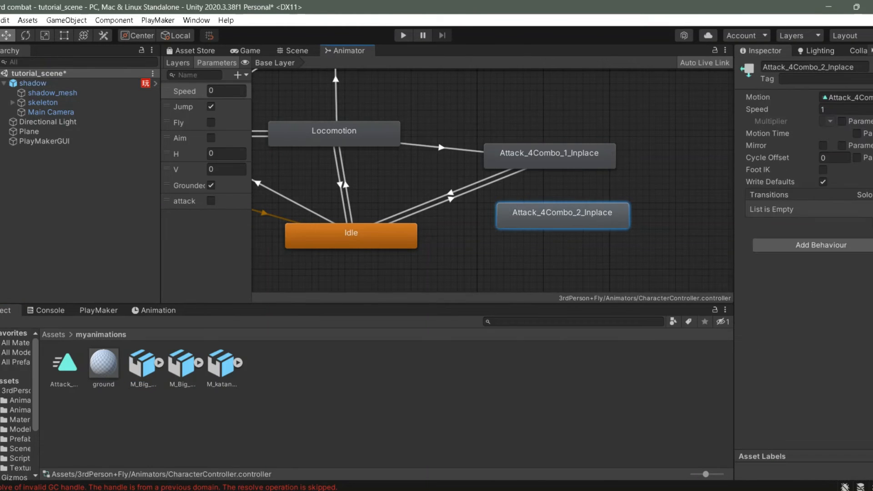
{"action": "left_click_drag", "start_coordinate": [182, 363], "coordinate": [547, 250]}
{"action": "scroll", "coordinate": [545, 251], "scroll_direction": "down", "scroll_amount": 5}
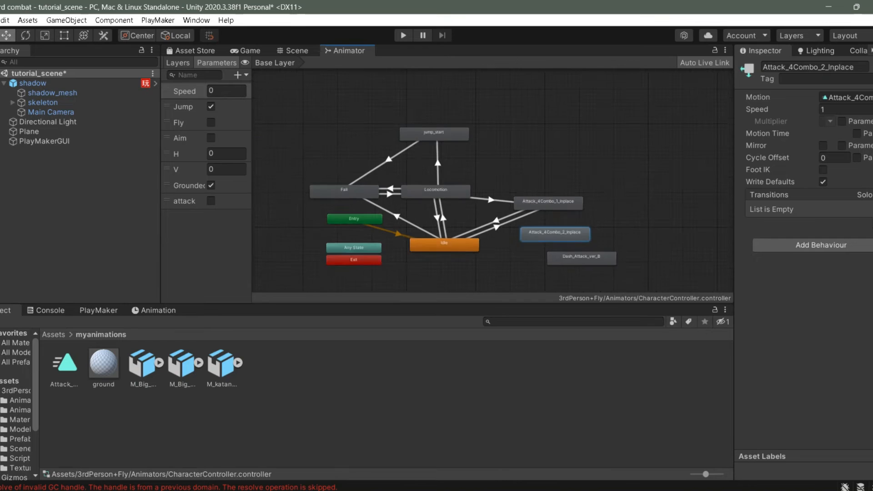
{"action": "middle_click_drag", "start_coordinate": [545, 251], "coordinate": [541, 207]}
{"action": "scroll", "coordinate": [541, 207], "scroll_direction": "up", "scroll_amount": 1}
{"action": "left_click_drag", "start_coordinate": [222, 363], "coordinate": [597, 243]}
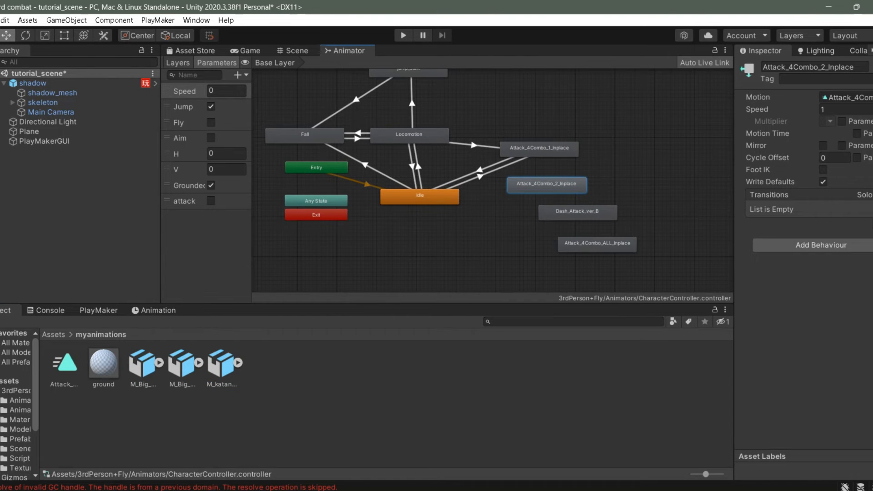
{"action": "scroll", "coordinate": [557, 215], "scroll_direction": "up", "scroll_amount": 5}
{"action": "left_click_drag", "start_coordinate": [566, 214], "coordinate": [503, 223]}
{"action": "left_click_drag", "start_coordinate": [591, 278], "coordinate": [491, 279]}
{"action": "scroll", "coordinate": [449, 245], "scroll_direction": "down", "scroll_amount": 3}
Chain transitions Attack_4Combo_1_Inplace → Attack_4Combo_2_Inplace → Dash_Attack_ver_B → Attack_4Combo_ALL_Inplace.
{"action": "right_click", "coordinate": [486, 122]}
{"action": "left_click", "coordinate": [528, 129]}
{"action": "left_click", "coordinate": [510, 169]}
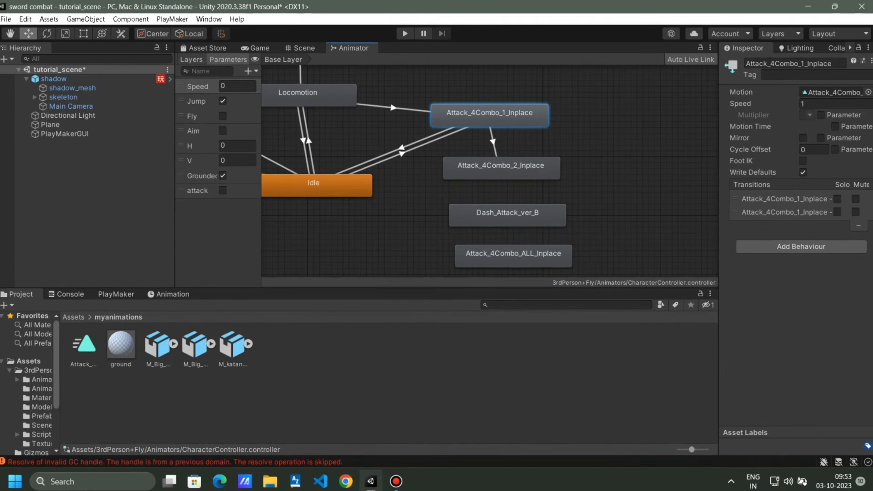
{"action": "right_click", "coordinate": [511, 169]}
{"action": "left_click", "coordinate": [554, 176]}
{"action": "left_click", "coordinate": [507, 214]}
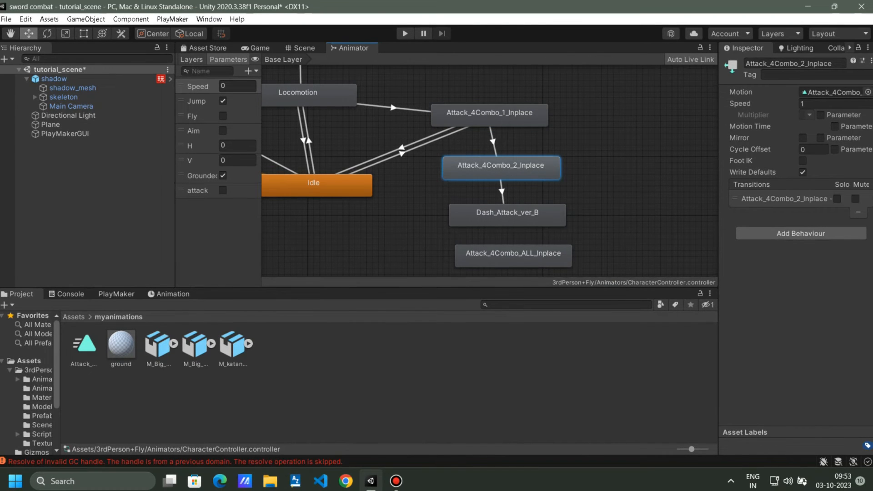
{"action": "right_click", "coordinate": [504, 222]}
{"action": "left_click", "coordinate": [523, 229]}
{"action": "left_click", "coordinate": [513, 255]}
{"action": "scroll", "coordinate": [514, 256], "scroll_direction": "down", "scroll_amount": 2}
{"action": "scroll", "coordinate": [493, 100], "scroll_direction": "up", "scroll_amount": 2}
Give the Attack_4Combo_1 to Attack_4Combo_2 transition an attack condition.
{"action": "left_click", "coordinate": [494, 133]}
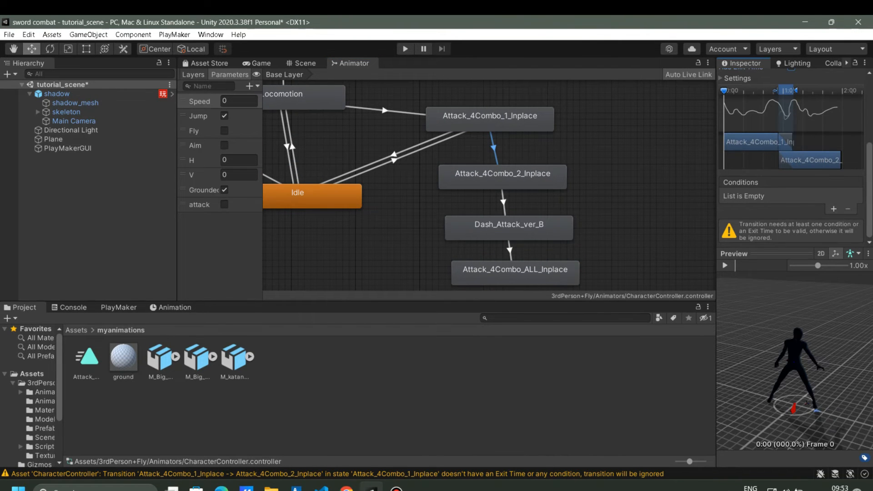
{"action": "left_click", "coordinate": [833, 209]}
{"action": "left_click", "coordinate": [760, 220]}
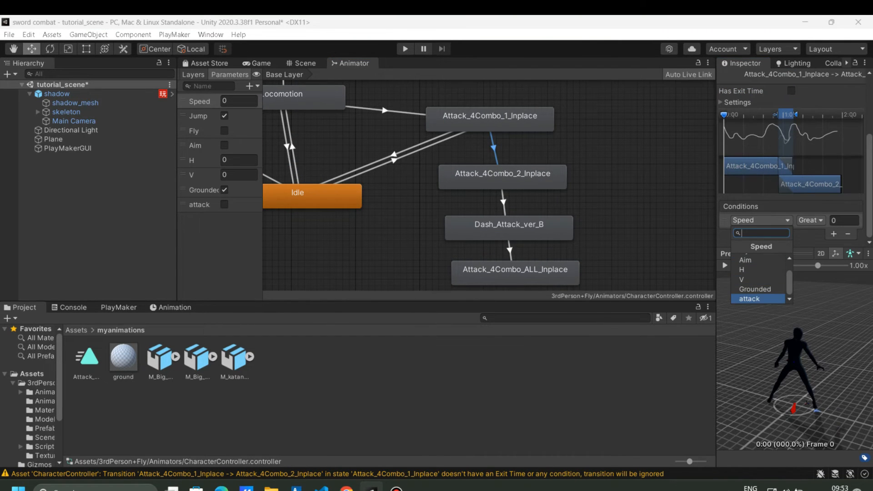
{"action": "left_click", "coordinate": [757, 299]}
Make Attack_4Combo_2_Inplace to Dash_Attack_ver_B skip exit time and require attack.
{"action": "left_click", "coordinate": [504, 202]}
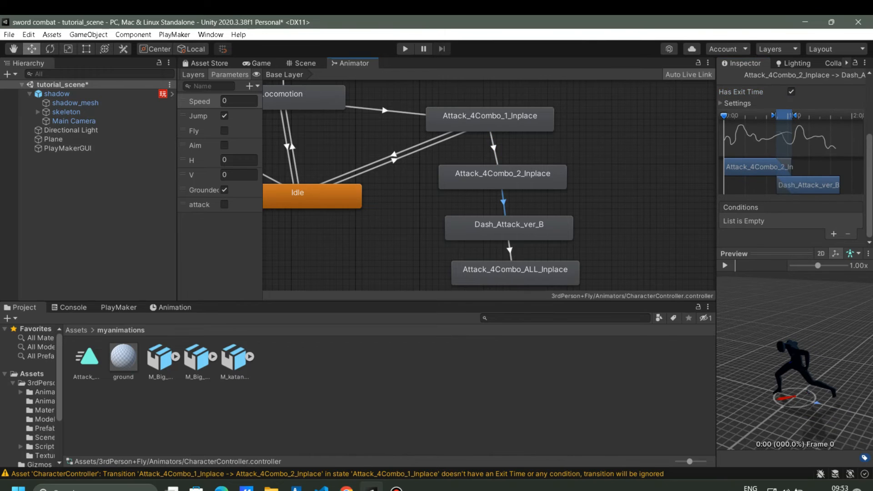
{"action": "left_click", "coordinate": [791, 91]}
{"action": "left_click", "coordinate": [833, 260]}
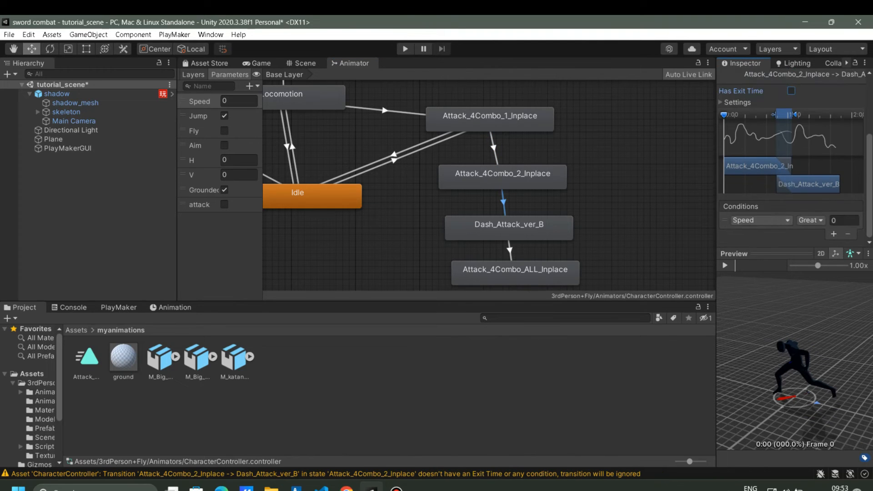
{"action": "left_click", "coordinate": [760, 220]}
{"action": "scroll", "coordinate": [758, 277], "scroll_direction": "down", "scroll_amount": 3}
{"action": "left_click", "coordinate": [755, 296]}
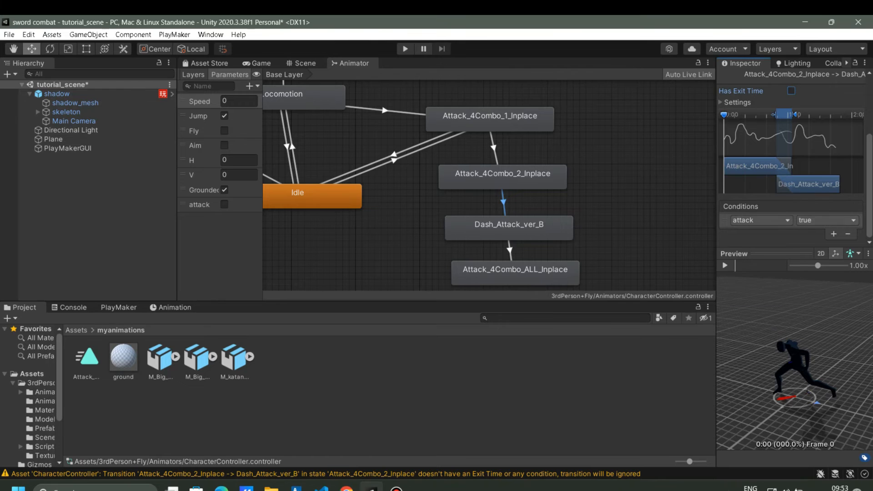
Make Dash_Attack_ver_B to Attack_4Combo_ALL_Inplace skip exit time and require attack.
{"action": "scroll", "coordinate": [563, 203], "scroll_direction": "down", "scroll_amount": 3}
{"action": "middle_click_drag", "start_coordinate": [563, 203], "coordinate": [551, 170]}
{"action": "left_click", "coordinate": [513, 206]}
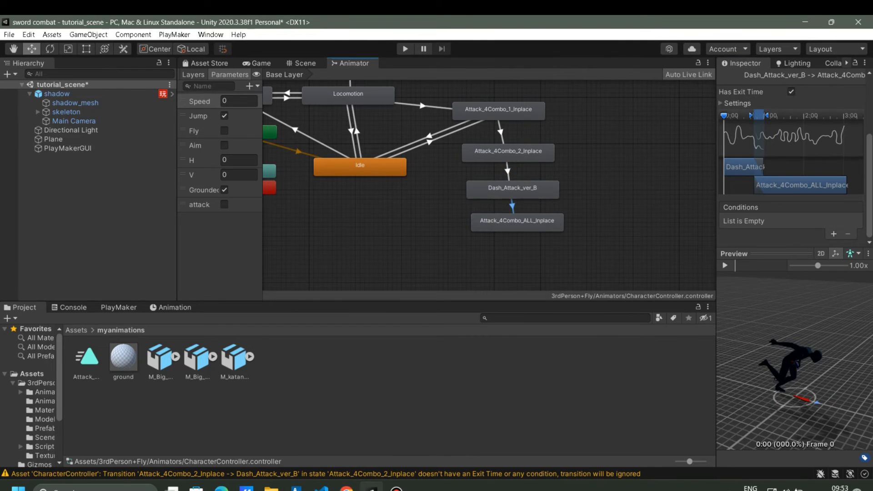
{"action": "left_click", "coordinate": [791, 91]}
{"action": "left_click", "coordinate": [833, 233]}
{"action": "left_click", "coordinate": [760, 220]}
{"action": "scroll", "coordinate": [758, 278], "scroll_direction": "down", "scroll_amount": 3}
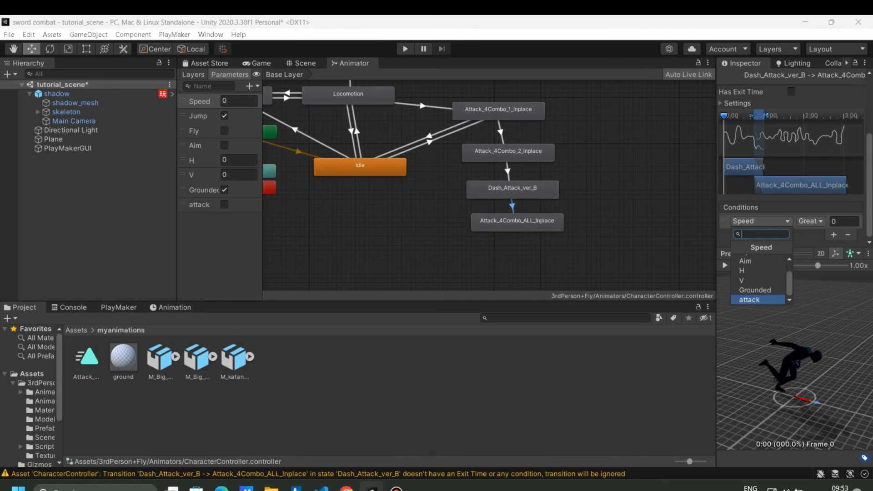
{"action": "left_click", "coordinate": [754, 300]}
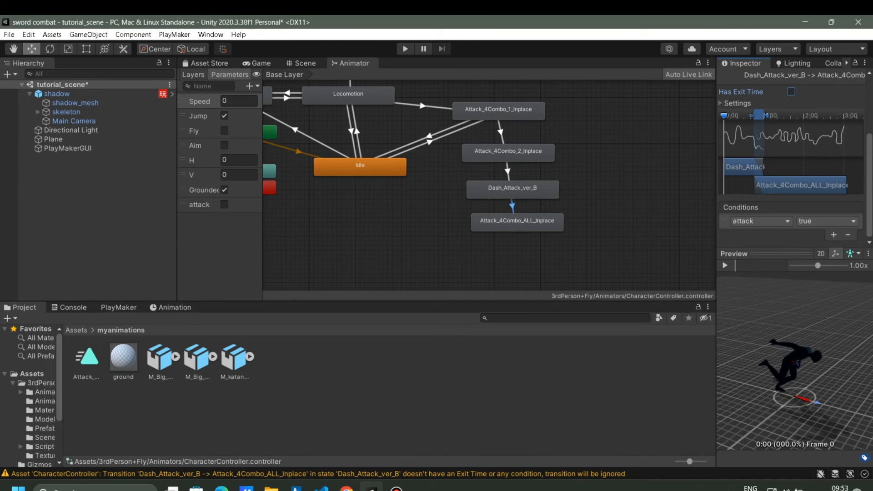
Start a new transition from the Attack_4Combo_2_Inplace state.
{"action": "left_click", "coordinate": [725, 265]}
{"action": "right_click", "coordinate": [553, 184]}
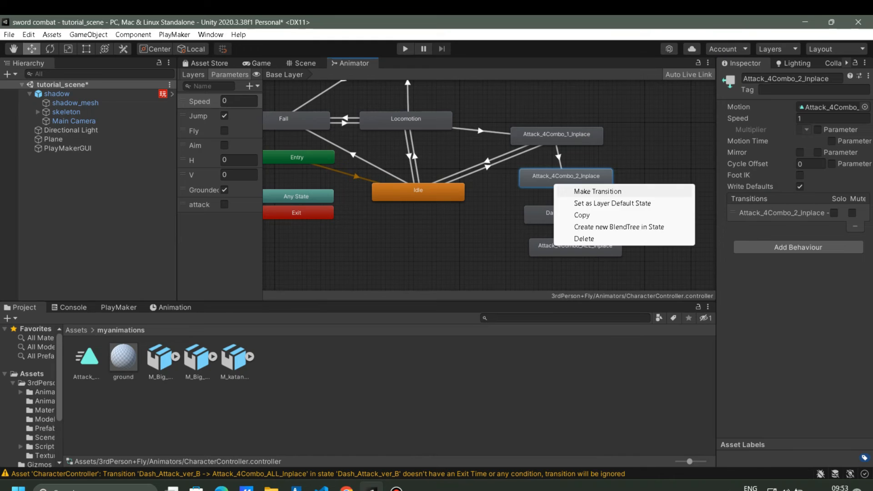
{"action": "left_click", "coordinate": [573, 191]}
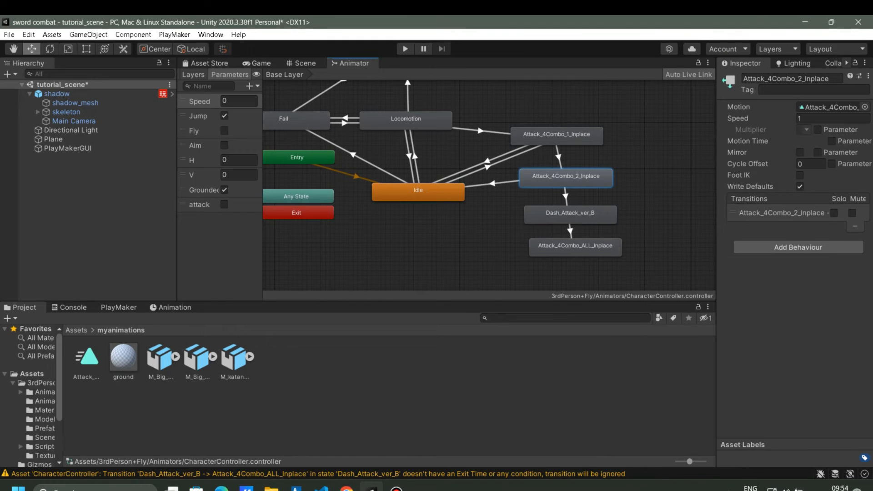
Connect Attack_4Combo_2_Inplace back to Idle with an attack condition.
{"action": "left_click", "coordinate": [418, 192]}
{"action": "left_click", "coordinate": [493, 183]}
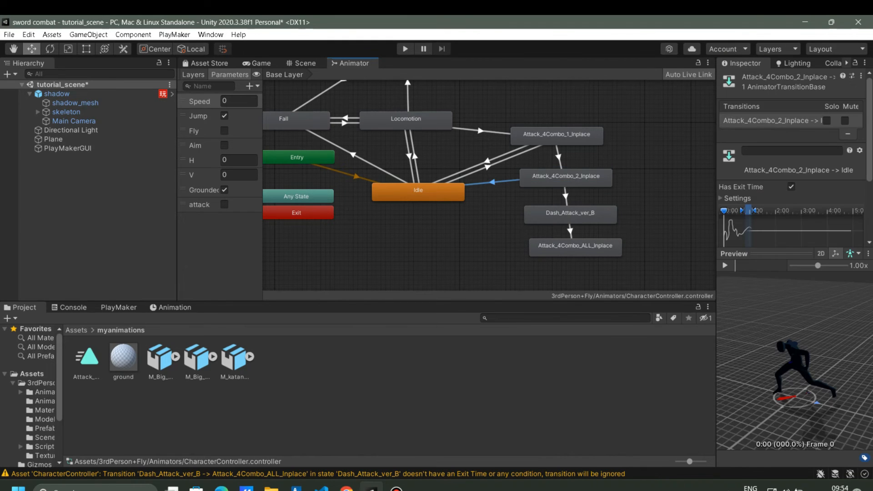
{"action": "scroll", "coordinate": [791, 160], "scroll_direction": "down", "scroll_amount": 3}
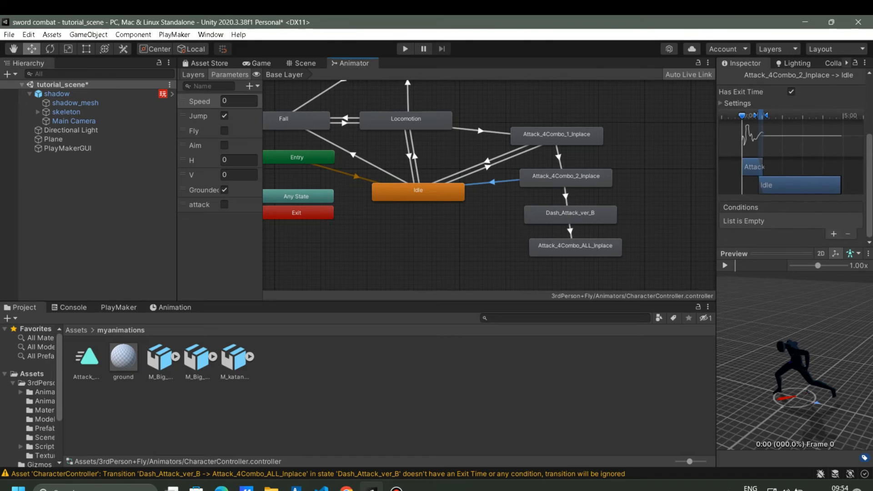
{"action": "left_click", "coordinate": [834, 234]}
{"action": "left_click", "coordinate": [759, 221]}
{"action": "left_click", "coordinate": [755, 298]}
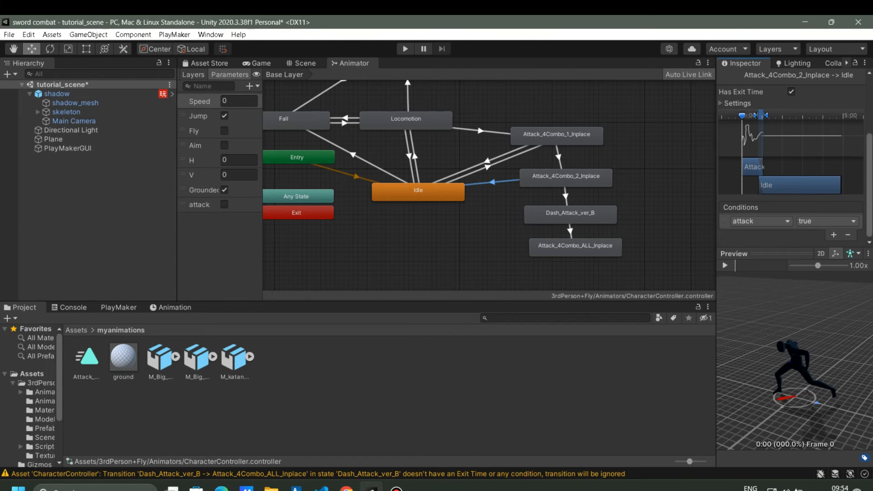
{"action": "left_click", "coordinate": [827, 222]}
{"action": "left_click", "coordinate": [825, 246]}
Add a Dash_Attack_ver_B to Idle transition conditioned on attack being false.
{"action": "left_click", "coordinate": [570, 213]}
{"action": "right_click", "coordinate": [587, 221]}
{"action": "left_click", "coordinate": [605, 226]}
{"action": "left_click", "coordinate": [437, 193]}
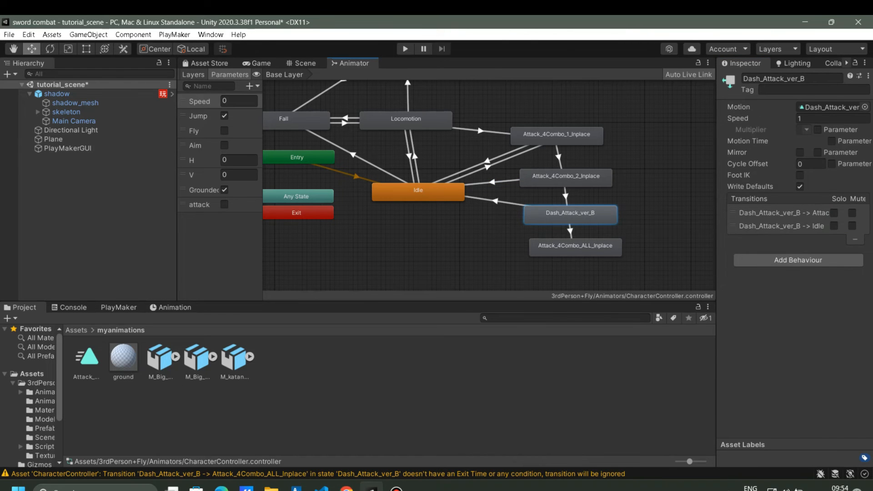
{"action": "left_click", "coordinate": [495, 200]}
{"action": "scroll", "coordinate": [791, 159], "scroll_direction": "down", "scroll_amount": 3}
{"action": "left_click", "coordinate": [833, 235]}
{"action": "left_click", "coordinate": [759, 221]}
{"action": "left_click", "coordinate": [755, 298]}
{"action": "left_click", "coordinate": [827, 222]}
{"action": "left_click", "coordinate": [825, 246]}
Add an Attack_4Combo_ALL_Inplace to Idle transition conditioned on attack being false.
{"action": "right_click", "coordinate": [554, 242]}
{"action": "left_click", "coordinate": [579, 247]}
{"action": "left_click", "coordinate": [443, 195]}
{"action": "left_click", "coordinate": [514, 223]}
{"action": "scroll", "coordinate": [791, 182], "scroll_direction": "down", "scroll_amount": 3}
{"action": "left_click", "coordinate": [833, 235]}
{"action": "left_click", "coordinate": [761, 221]}
{"action": "left_click", "coordinate": [755, 299]}
{"action": "left_click", "coordinate": [827, 221]}
{"action": "left_click", "coordinate": [809, 246]}
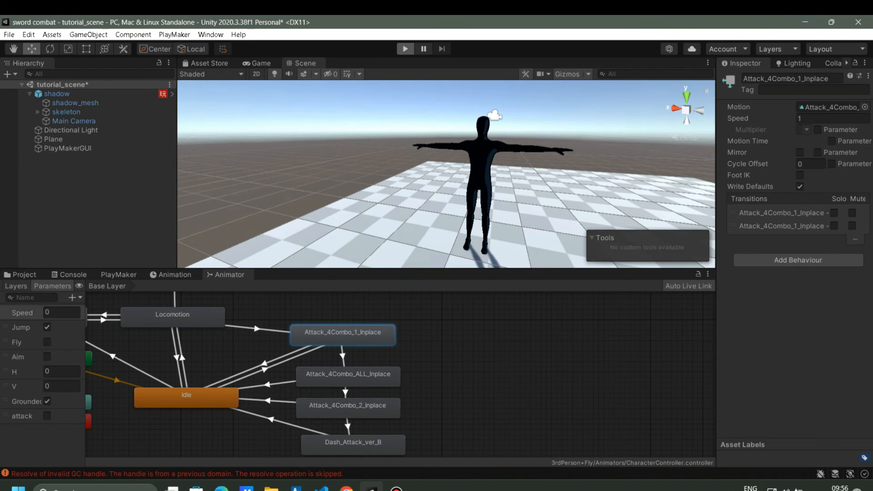
Play the scene, move the character with S and A, then stop with Ctrl+P.
{"action": "left_click", "coordinate": [405, 48]}
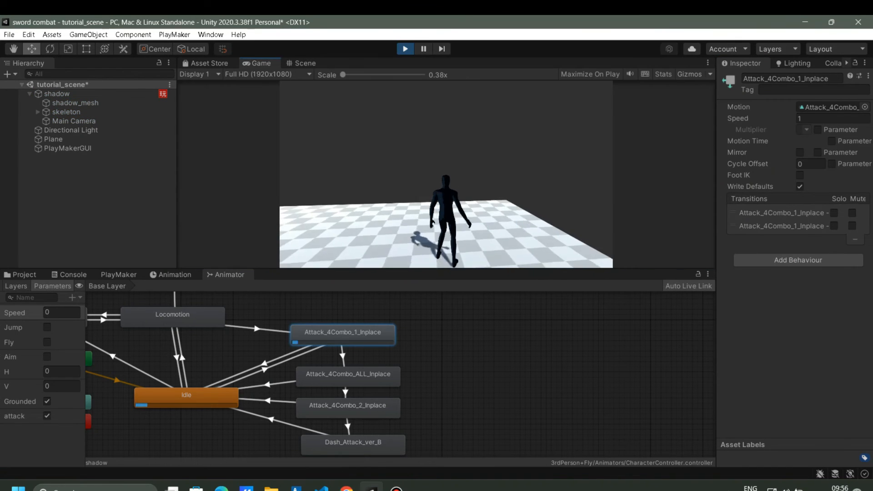
{"action": "key", "text": "s"}
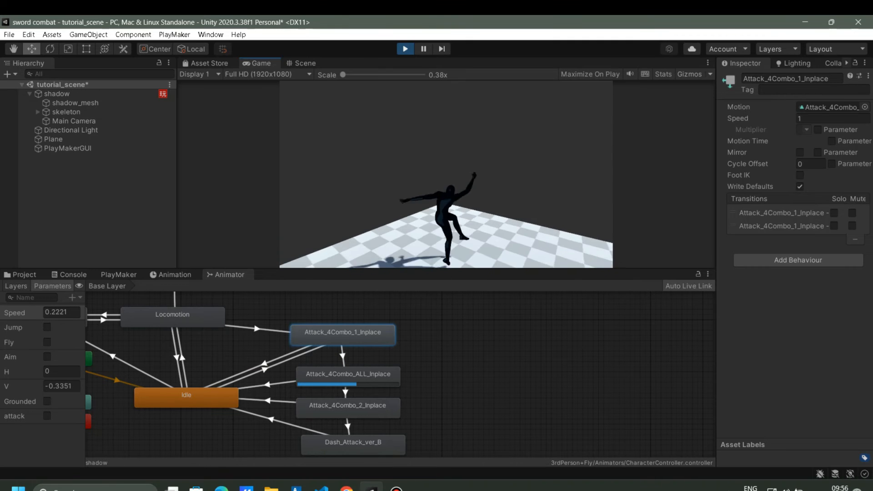
{"action": "key", "text": "a"}
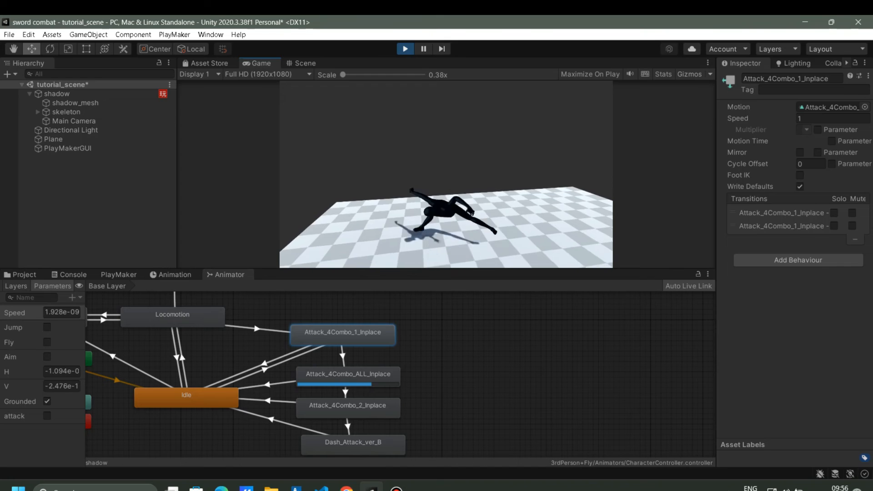
{"action": "key", "text": "ctrl+p"}
{"action": "left_click_drag", "start_coordinate": [523, 169], "coordinate": [319, 155], "text": "alt"}
Create a new 3D cube in the scene beside the character.
{"action": "left_click", "coordinate": [10, 74]}
{"action": "mouse_move", "coordinate": [39, 112]}
{"action": "left_click", "coordinate": [136, 111]}
{"action": "left_click_drag", "start_coordinate": [355, 177], "coordinate": [513, 200], "text": "alt"}
Scale the cube down and stretch it into a thin, elongated blade shape.
{"action": "key", "text": "r"}
{"action": "left_click_drag", "start_coordinate": [388, 177], "coordinate": [432, 187]}
{"action": "left_click", "coordinate": [383, 130]}
{"action": "left_click", "coordinate": [385, 187]}
{"action": "left_click", "coordinate": [386, 177]}
{"action": "scroll", "coordinate": [432, 187], "scroll_direction": "up", "scroll_amount": 4}
{"action": "left_click_drag", "start_coordinate": [350, 179], "coordinate": [335, 179]}
{"action": "left_click_drag", "start_coordinate": [394, 182], "coordinate": [660, 198]}
{"action": "left_click_drag", "start_coordinate": [350, 178], "coordinate": [320, 179]}
{"action": "left_click_drag", "start_coordinate": [394, 182], "coordinate": [467, 188]}
Move the cube forward along Z and raise it toward hand height.
{"action": "key", "text": "w"}
{"action": "left_click_drag", "start_coordinate": [394, 181], "coordinate": [666, 202]}
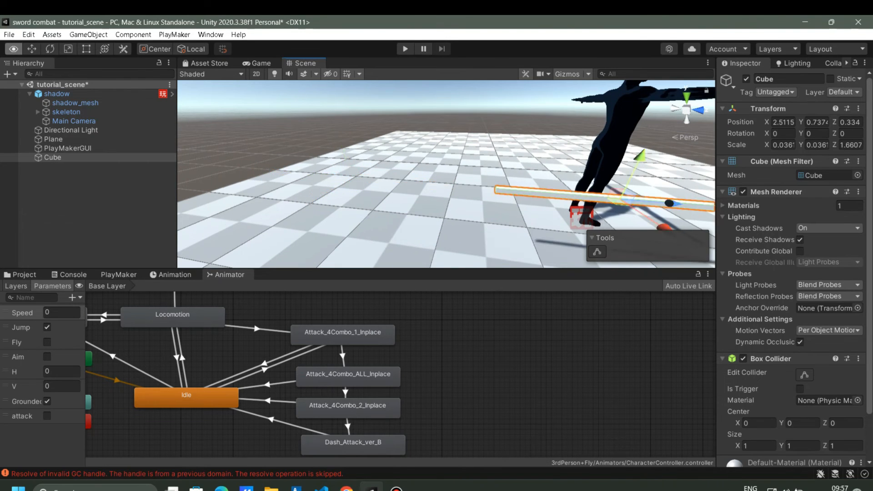
{"action": "left_click_drag", "start_coordinate": [422, 186], "coordinate": [620, 199], "text": "alt"}
{"action": "left_click_drag", "start_coordinate": [569, 143], "coordinate": [568, 93]}
{"action": "scroll", "coordinate": [429, 157], "scroll_direction": "down", "scroll_amount": 5}
{"action": "left_click_drag", "start_coordinate": [609, 137], "coordinate": [481, 157], "text": "alt"}
{"action": "scroll", "coordinate": [482, 157], "scroll_direction": "up", "scroll_amount": 5}
{"action": "left_click_drag", "start_coordinate": [482, 157], "coordinate": [425, 171], "text": "alt"}
Thin the cube further and shorten its length to about 1.0 unit.
{"action": "key", "text": "r"}
{"action": "left_click_drag", "start_coordinate": [479, 193], "coordinate": [451, 194]}
{"action": "left_click", "coordinate": [32, 49]}
{"action": "left_click_drag", "start_coordinate": [527, 203], "coordinate": [464, 131]}
Check the Game view, then position the cube at the character's outstretched hand.
{"action": "left_click", "coordinate": [257, 63]}
{"action": "left_click", "coordinate": [304, 63]}
{"action": "left_click_drag", "start_coordinate": [464, 131], "coordinate": [385, 151], "text": "alt"}
{"action": "scroll", "coordinate": [395, 146], "scroll_direction": "up", "scroll_amount": 3}
{"action": "left_click_drag", "start_coordinate": [386, 151], "coordinate": [468, 141], "text": "alt"}
{"action": "scroll", "coordinate": [468, 141], "scroll_direction": "down", "scroll_amount": 4}
{"action": "left_click_drag", "start_coordinate": [570, 108], "coordinate": [409, 154]}
{"action": "scroll", "coordinate": [541, 113], "scroll_direction": "up", "scroll_amount": 4}
Rename the cube to 'sword' and save the scene.
{"action": "left_click", "coordinate": [53, 158]}
{"action": "key", "text": "F2"}
{"action": "type", "text": "sword"}
{"action": "key", "text": "Return"}
{"action": "key", "text": "ctrl+s"}
Expand the skeleton's Hips, Spine, Spine1, Spine2, RightShoulder and RightArm bones in the Hierarchy.
{"action": "left_click", "coordinate": [38, 112]}
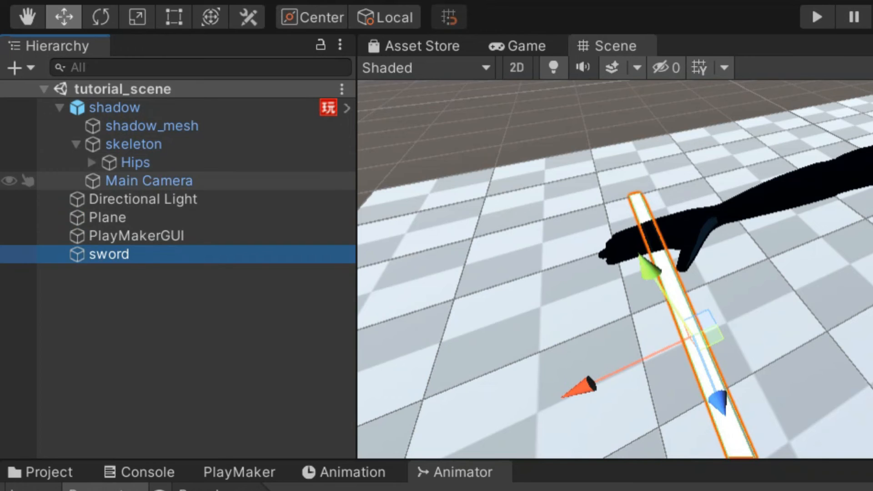
{"action": "left_click", "coordinate": [45, 121]}
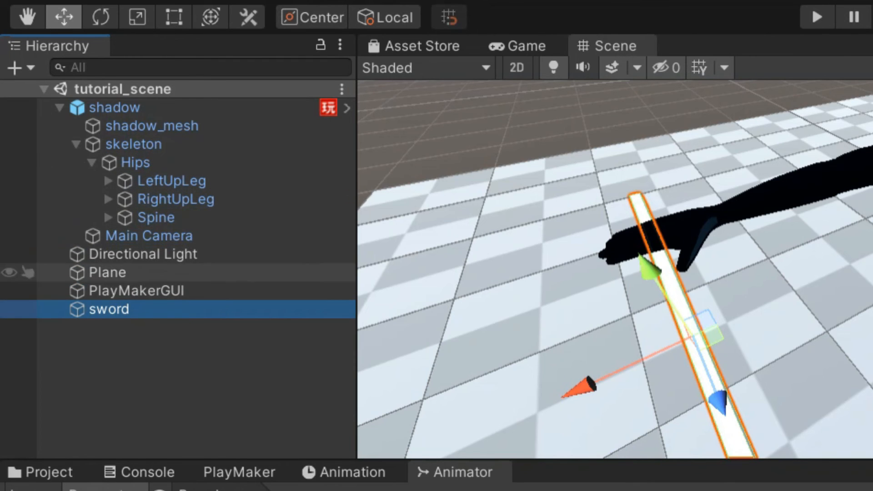
{"action": "left_click", "coordinate": [108, 218]}
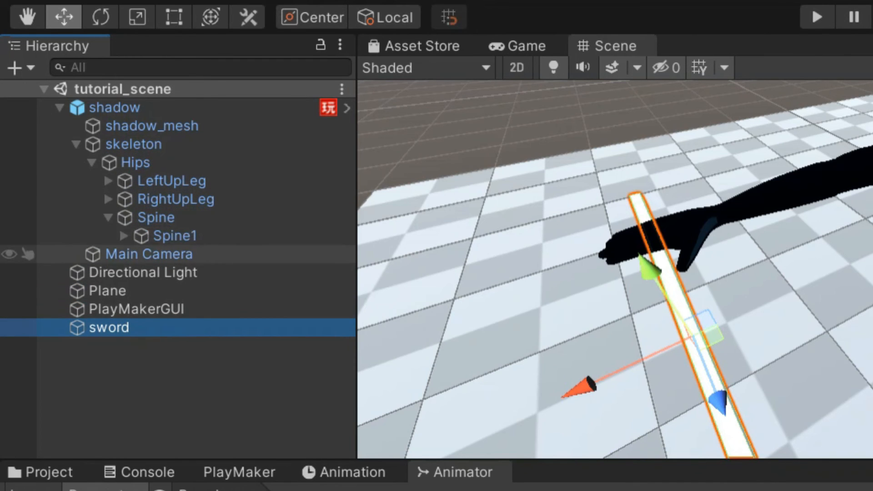
{"action": "left_click", "coordinate": [175, 236]}
{"action": "left_click", "coordinate": [124, 236]}
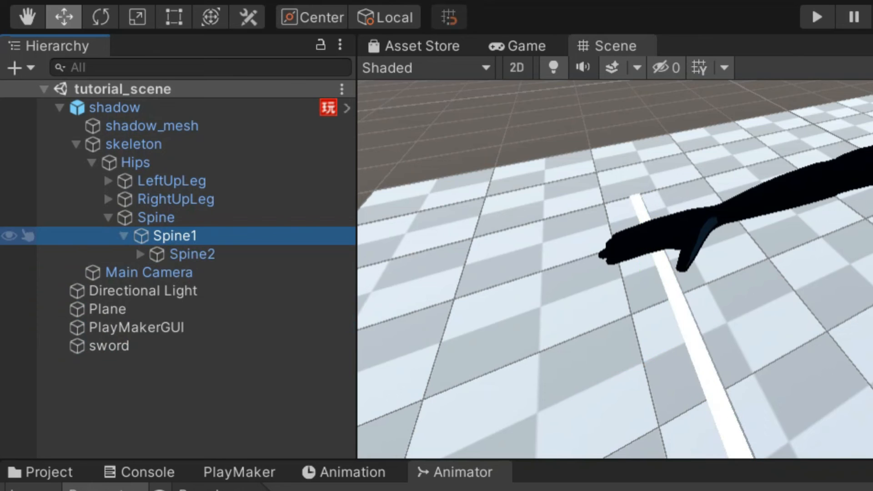
{"action": "left_click", "coordinate": [141, 253]}
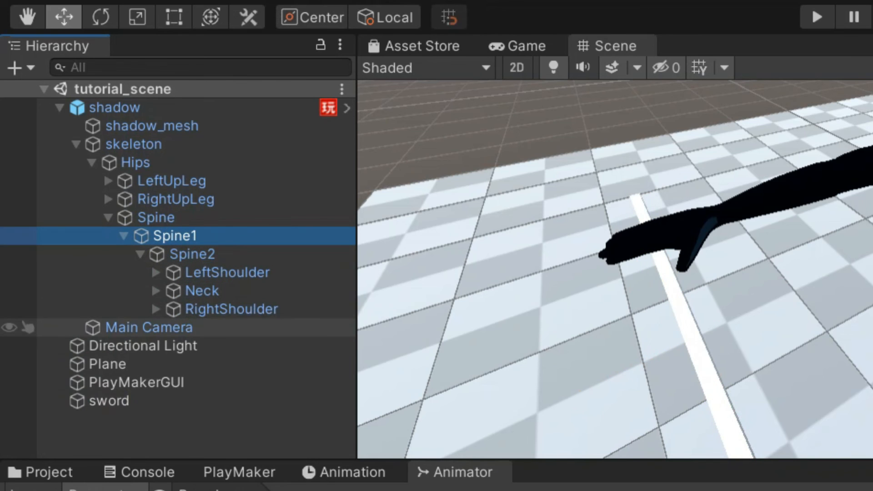
{"action": "left_click", "coordinate": [156, 309]}
{"action": "left_click", "coordinate": [231, 327]}
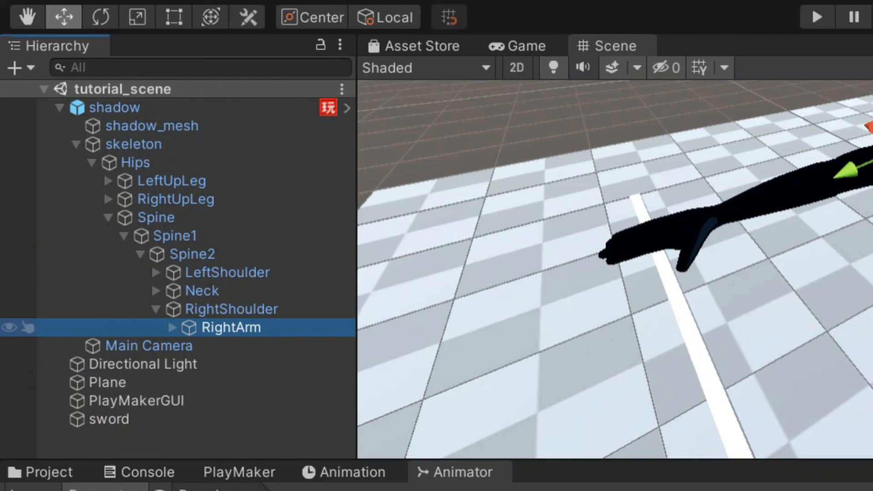
{"action": "left_click", "coordinate": [172, 327]}
Expand RightForeArm and RightHand, then parent sword under the RightHandIndex1 bone.
{"action": "left_click", "coordinate": [261, 345]}
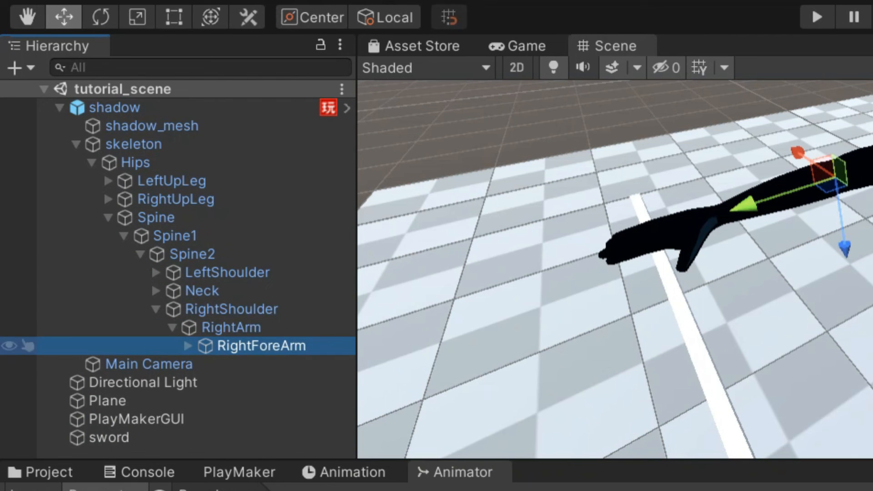
{"action": "left_click", "coordinate": [189, 346]}
{"action": "left_click", "coordinate": [268, 365]}
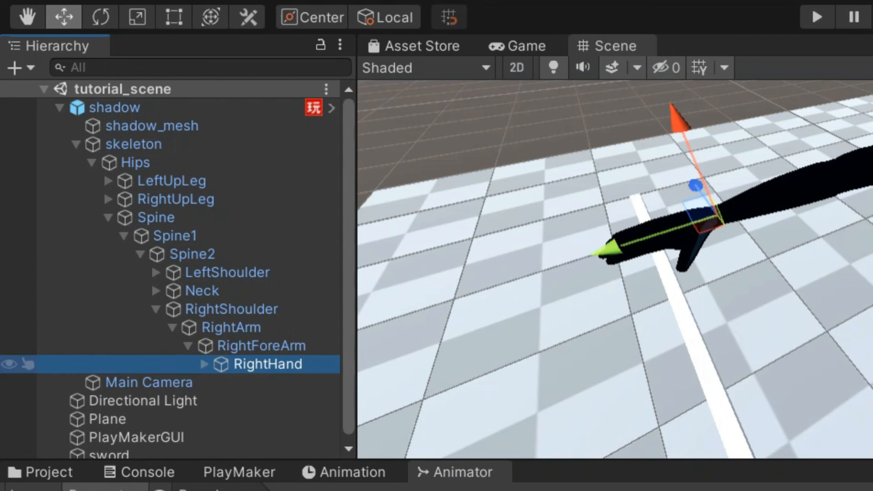
{"action": "left_click", "coordinate": [204, 365]}
{"action": "left_click", "coordinate": [291, 383]}
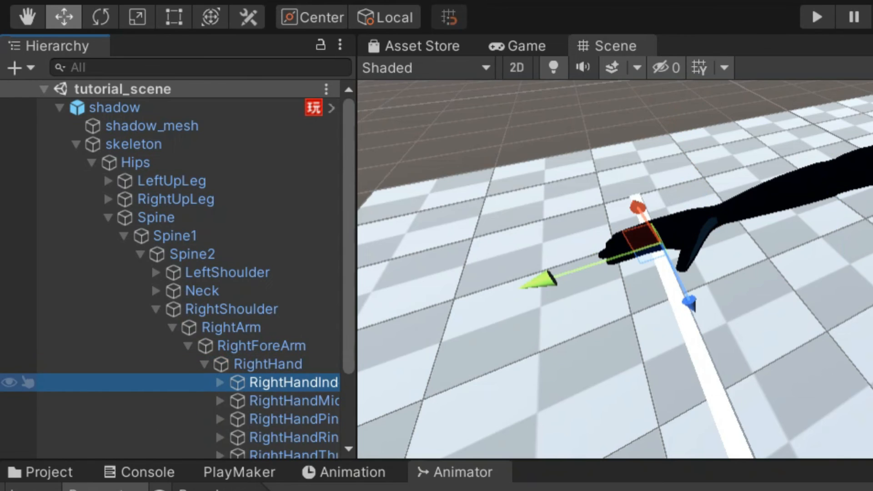
{"action": "scroll", "coordinate": [291, 364], "scroll_direction": "down", "scroll_amount": 3}
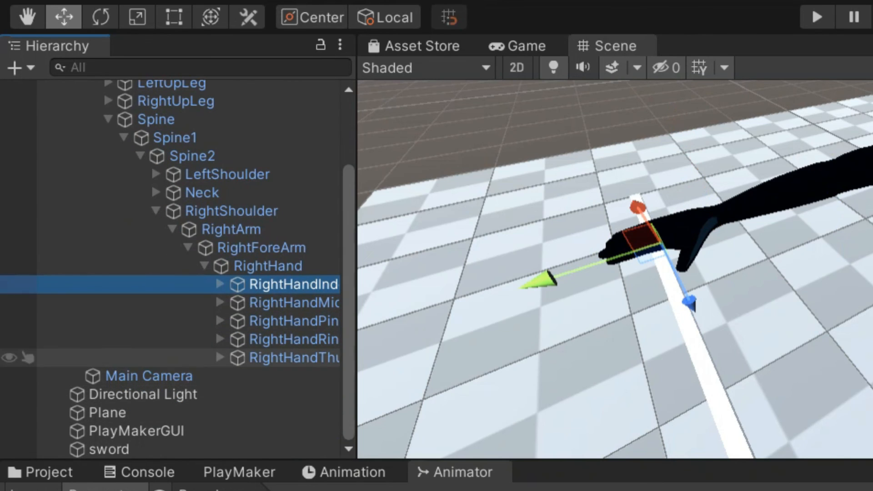
{"action": "left_click", "coordinate": [109, 449]}
{"action": "left_click_drag", "start_coordinate": [229, 275], "coordinate": [258, 321]}
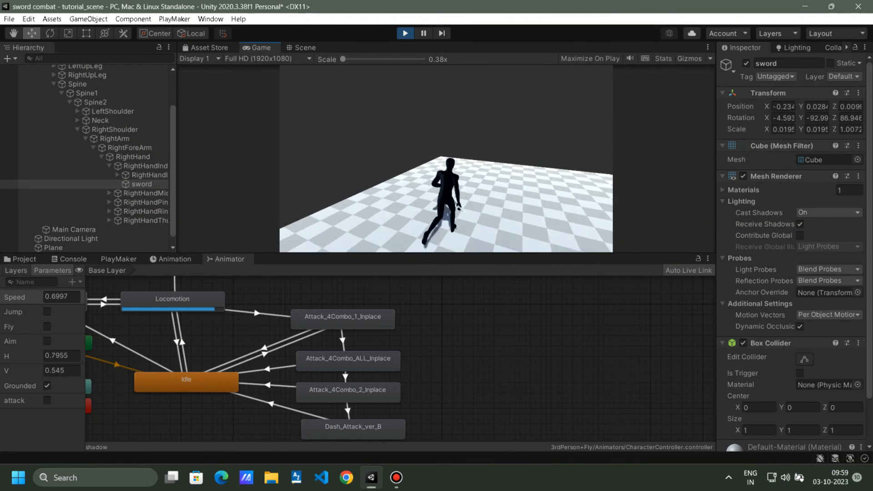
In Play mode, walk forward with W and click three times to attack with the sword.
{"action": "left_click", "coordinate": [446, 158]}
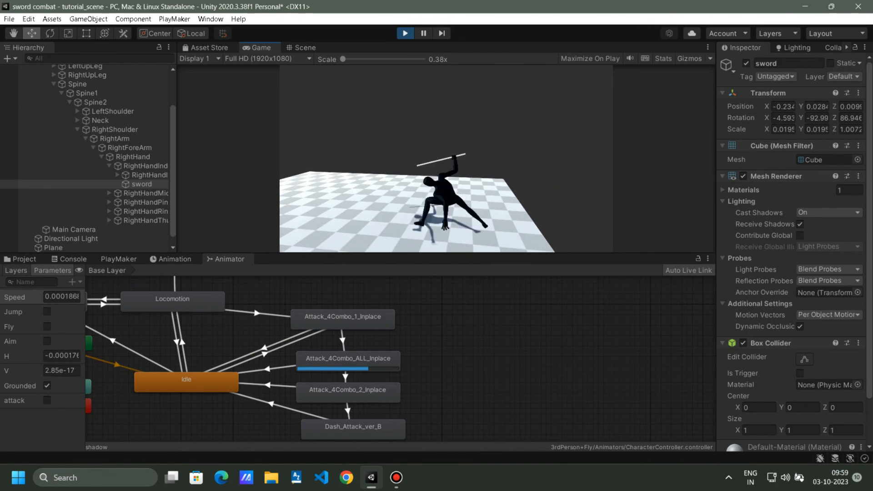
{"action": "left_click", "coordinate": [446, 159]}
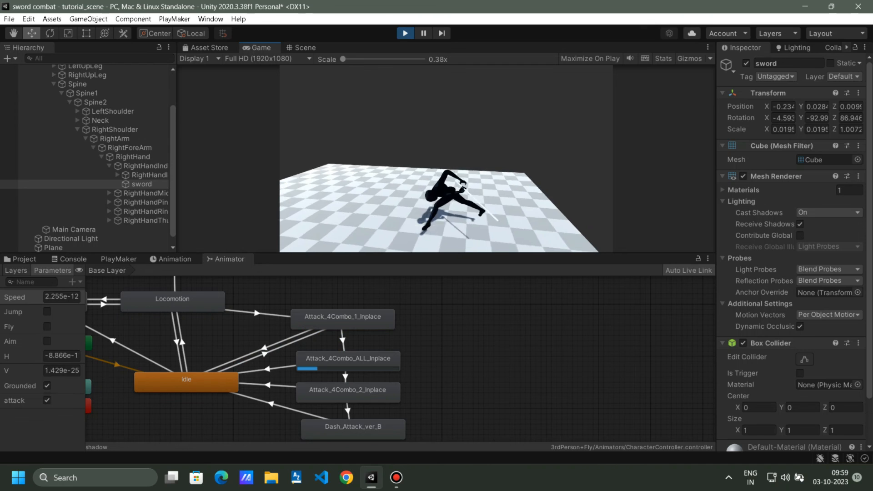
{"action": "key", "text": "w"}
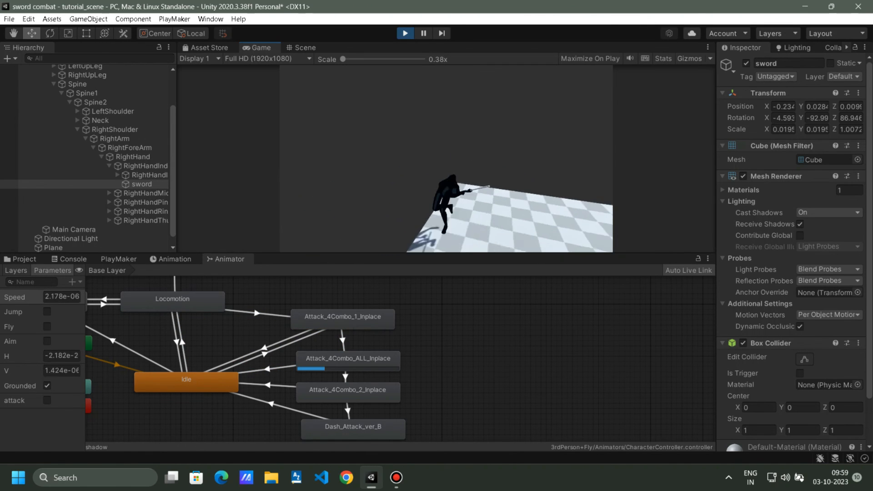
{"action": "key", "text": "w"}
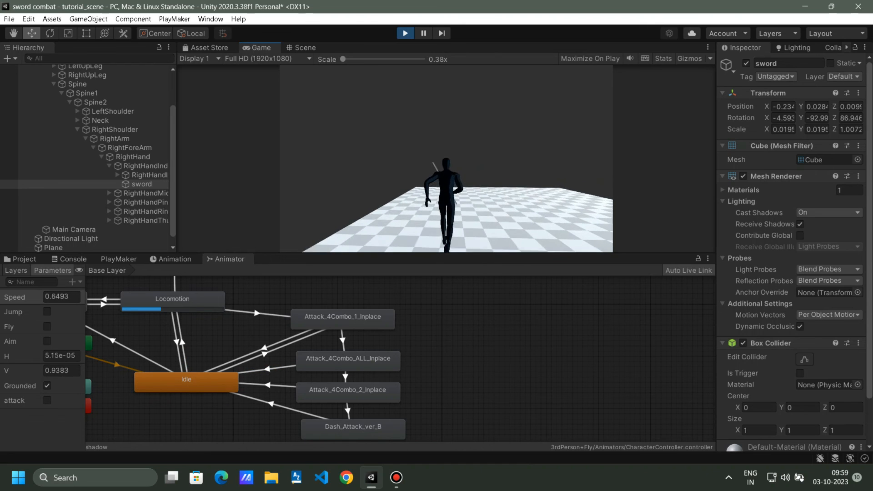
{"action": "left_click", "coordinate": [446, 158]}
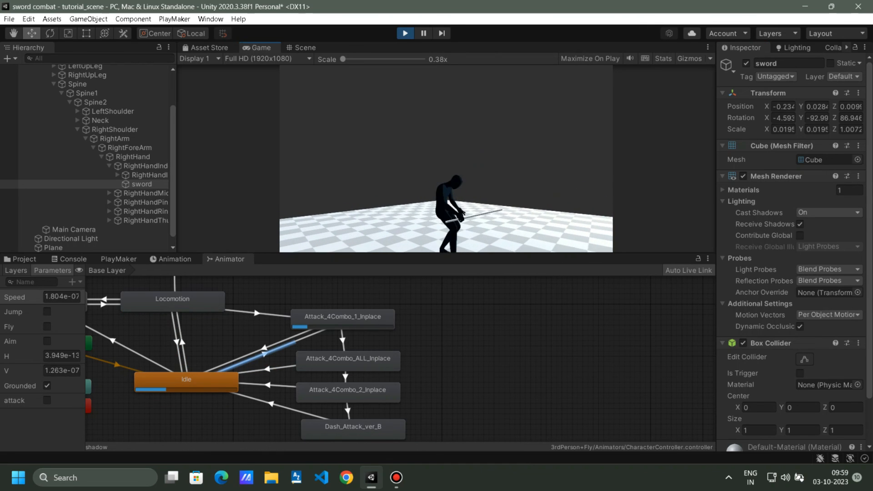